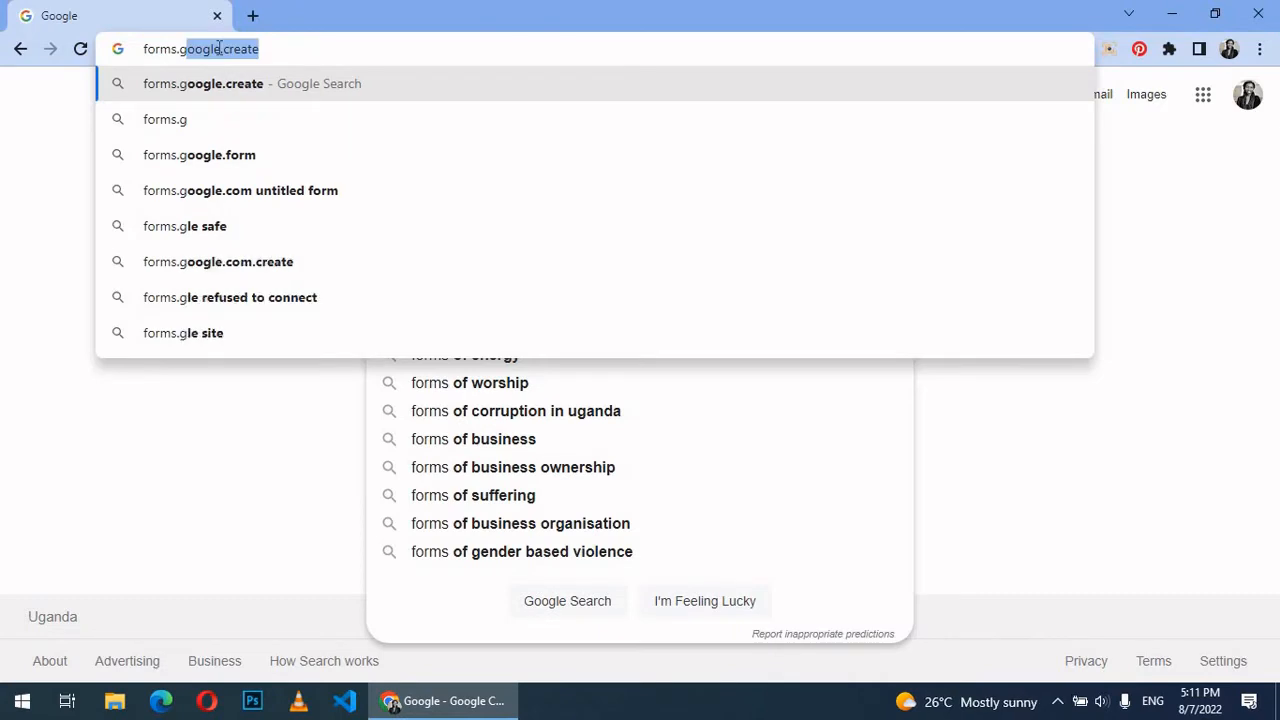
Step: Go to the Google Forms site and start a new blank form
text(om)
key(Return)
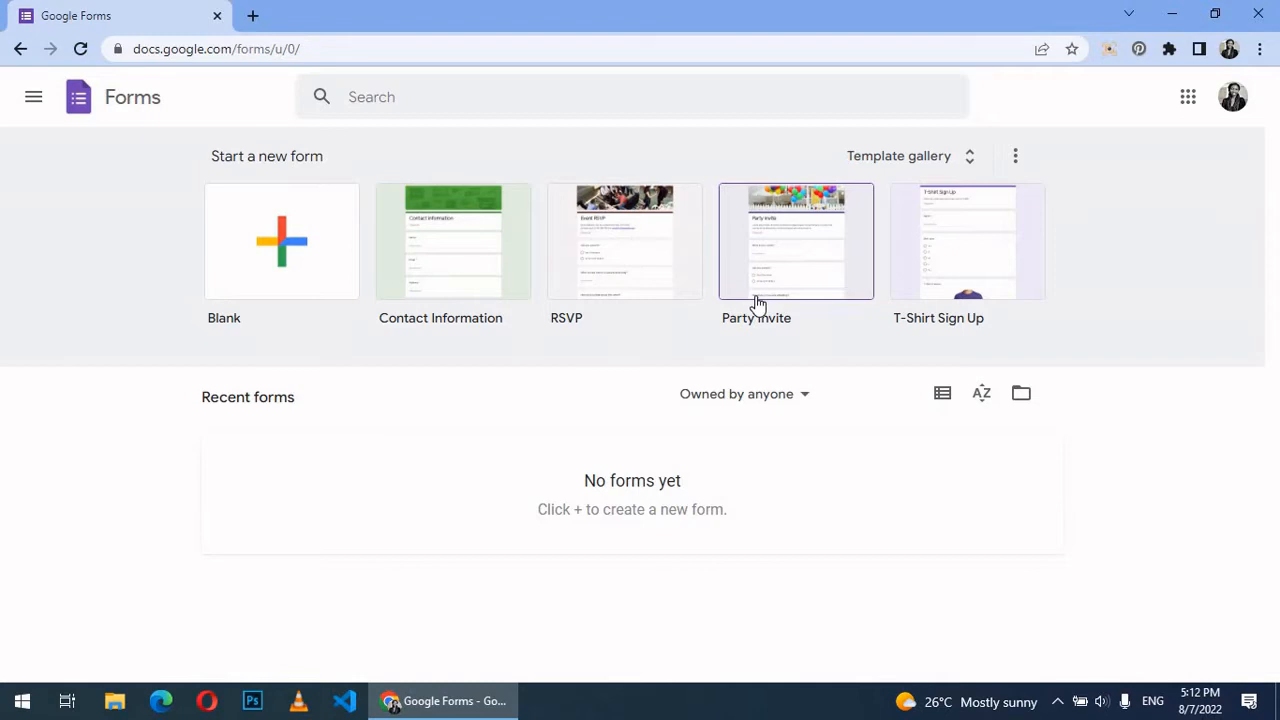
click(284, 276)
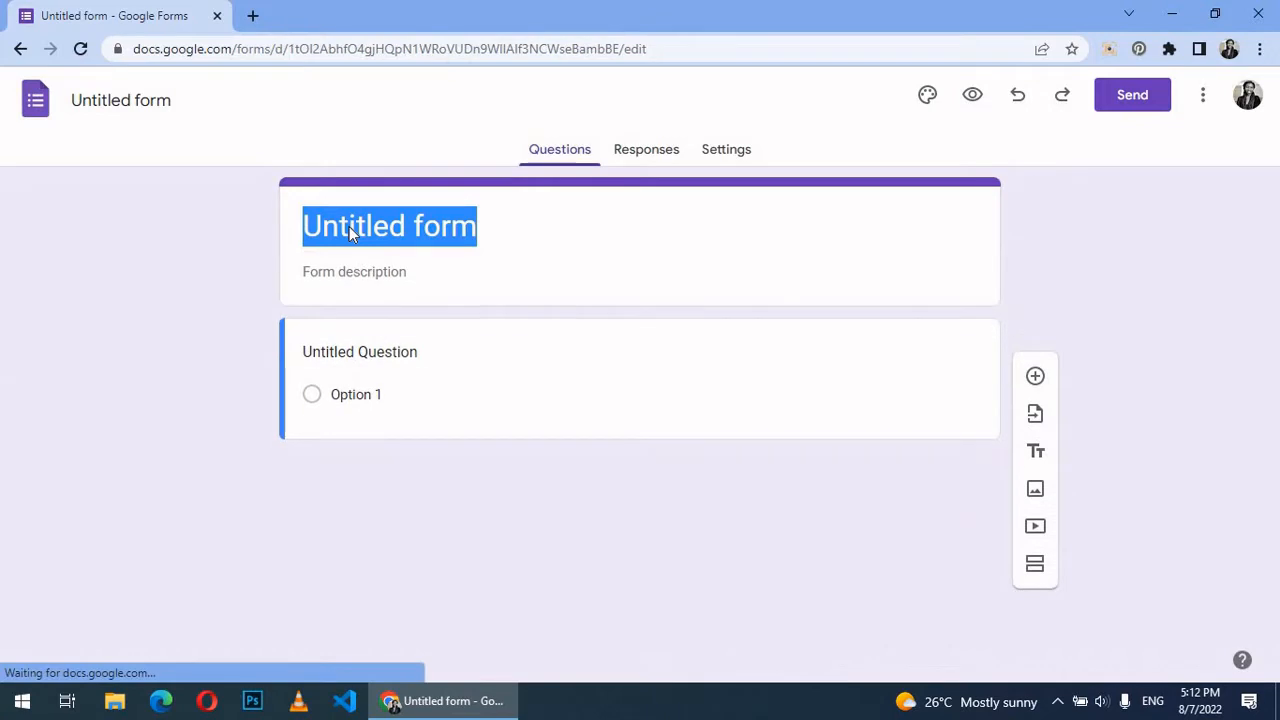
Step: Title the new form "Registration Form"
text(Regis)
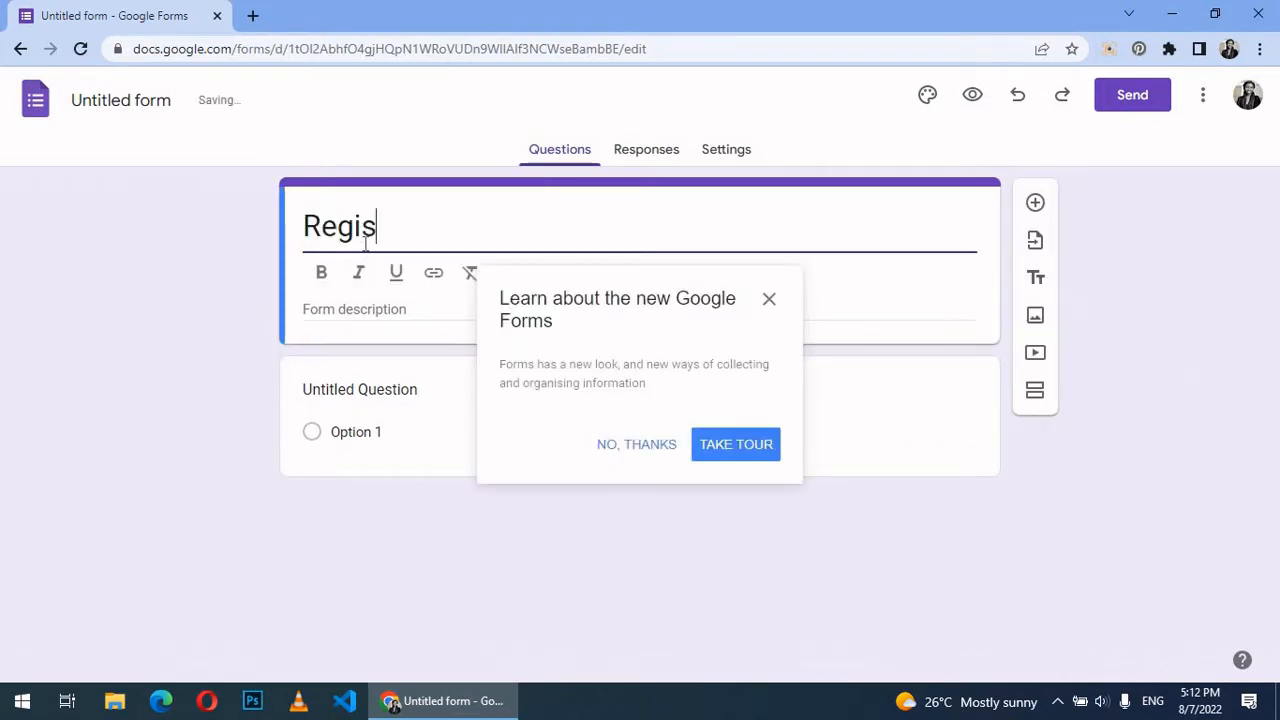
text(tration Form)
key(Tab)
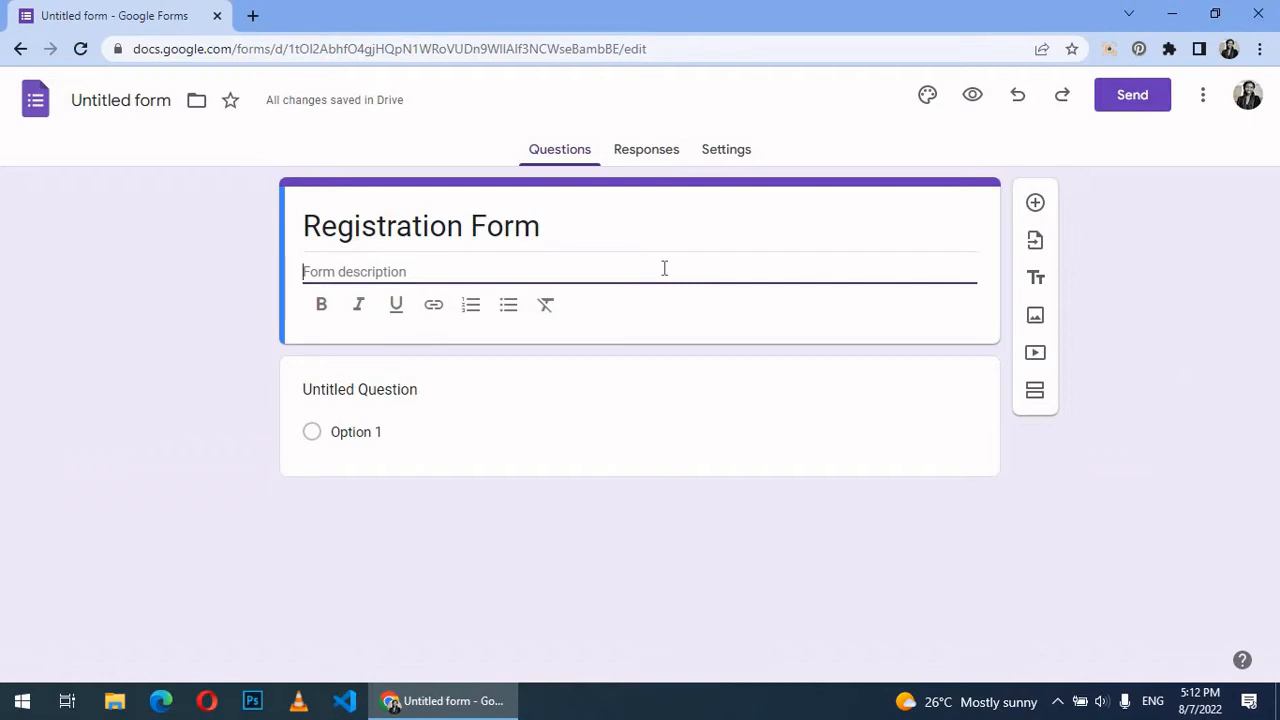
Step: Enter the form description "Names of online zoom attendees"
text(Nmae for attendees)
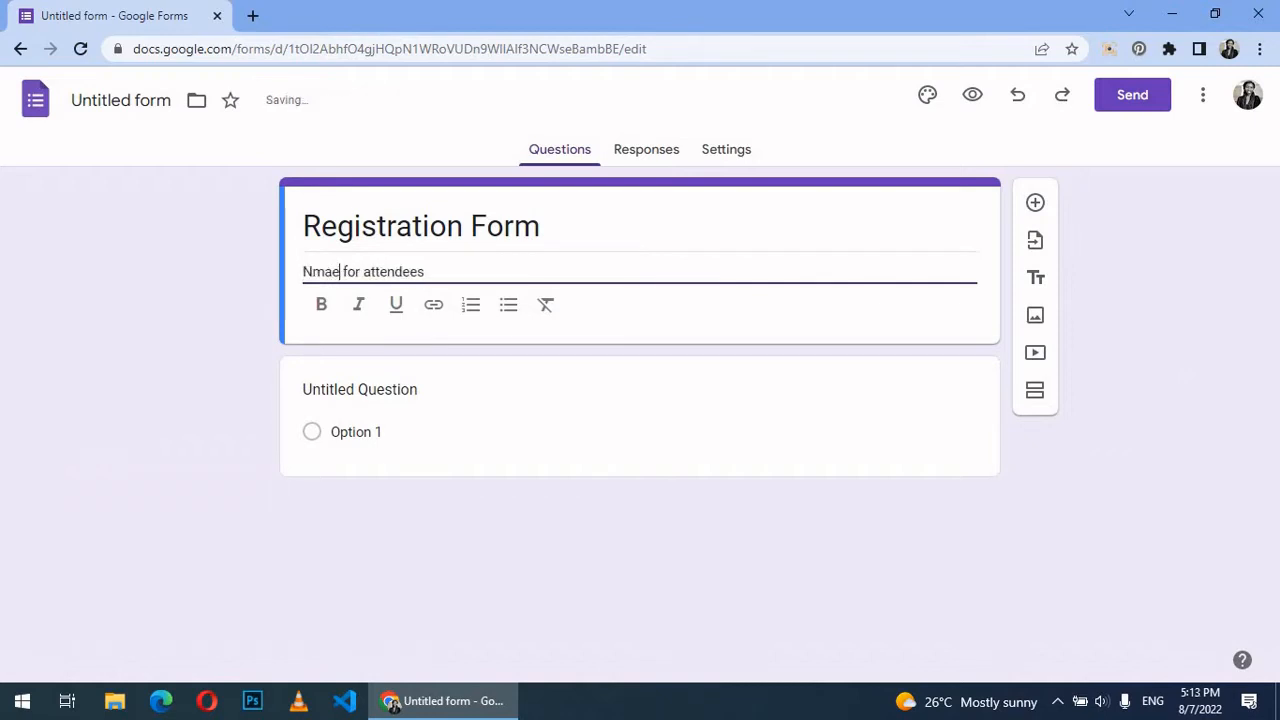
key(BackSpace)
key(BackSpace)
key(BackSpace)
text(ames o)
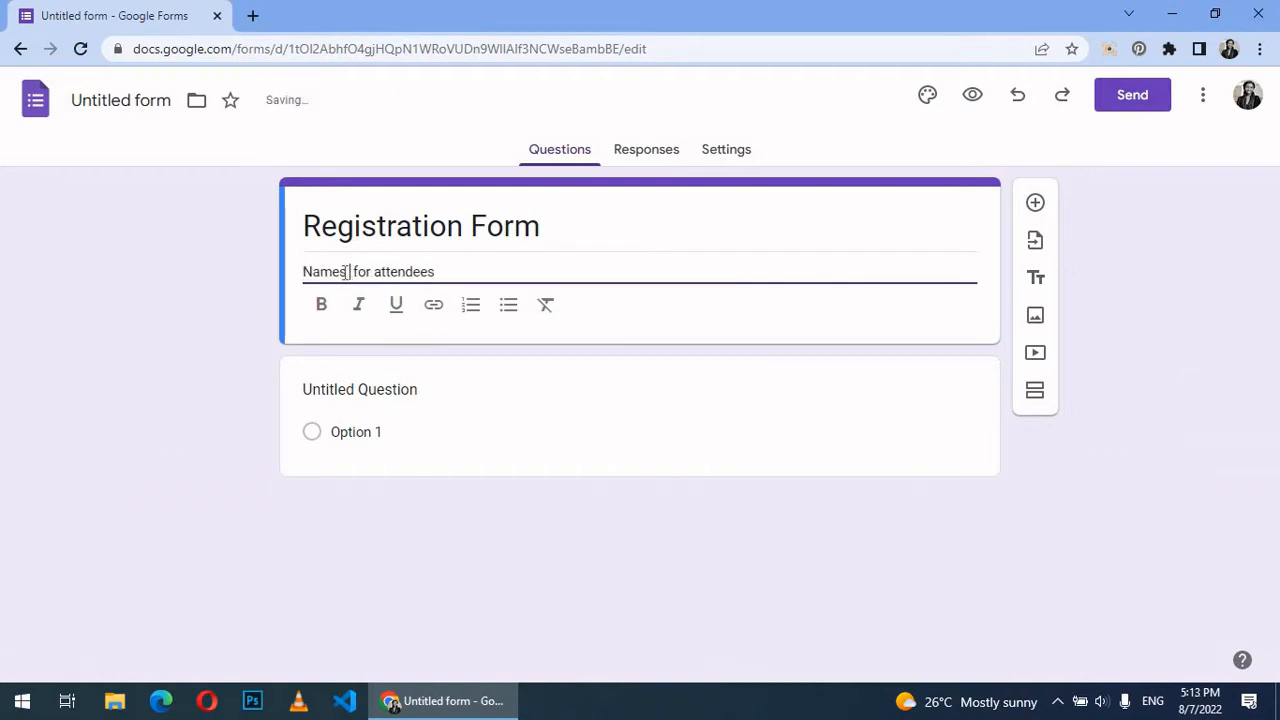
text(f online zoo)
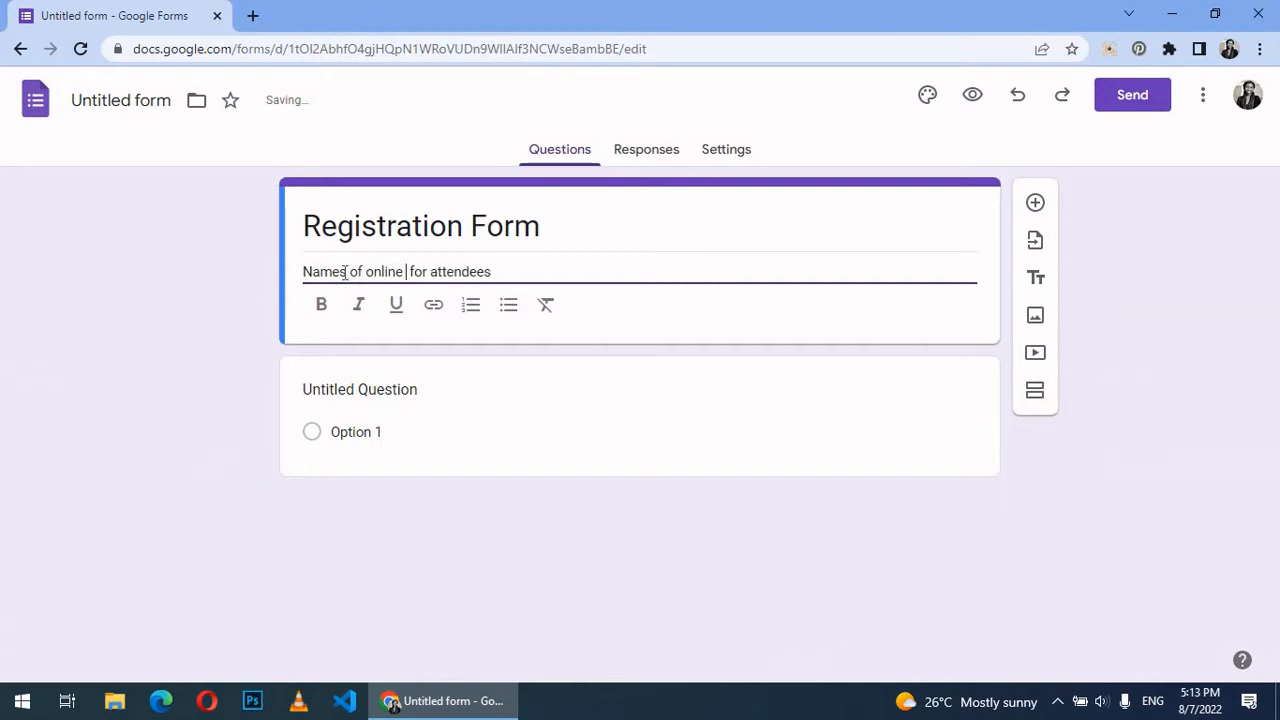
text(m)
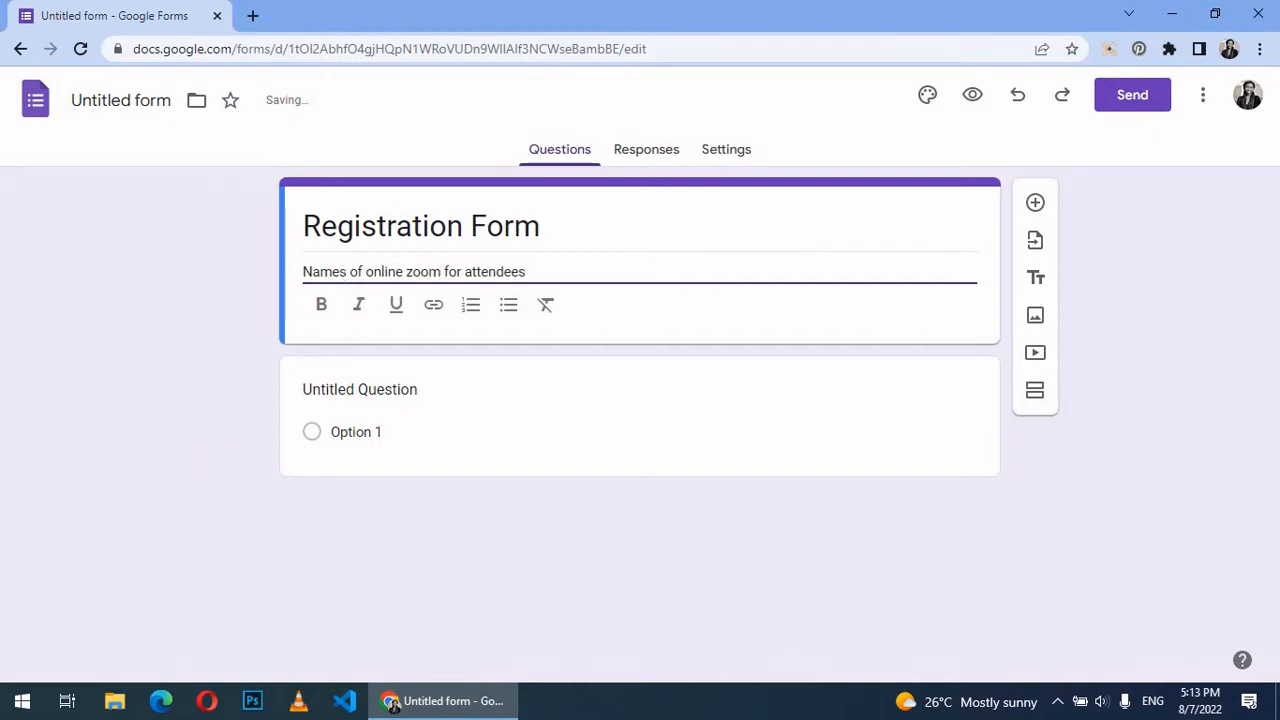
key(Delete)
key(Delete)
key(Delete)
key(Delete)
Step: Set the answer type of the first, still untitled question to Short answer
click(517, 366)
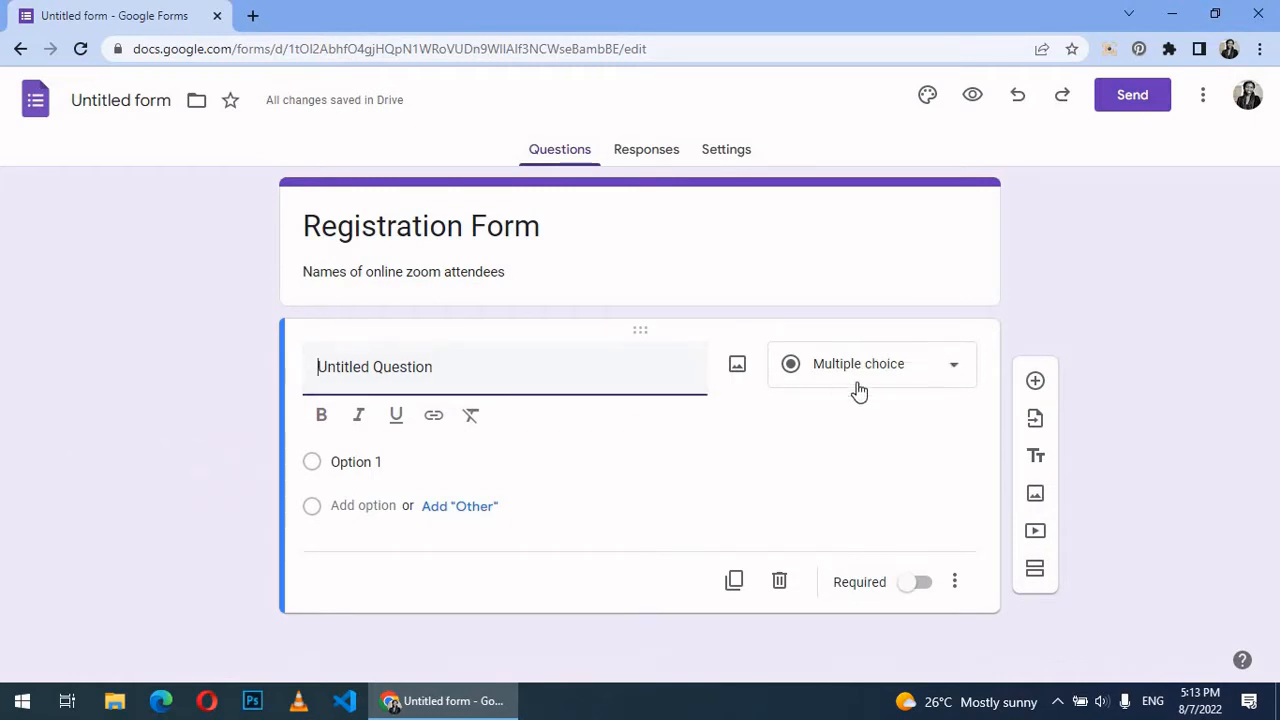
click(950, 367)
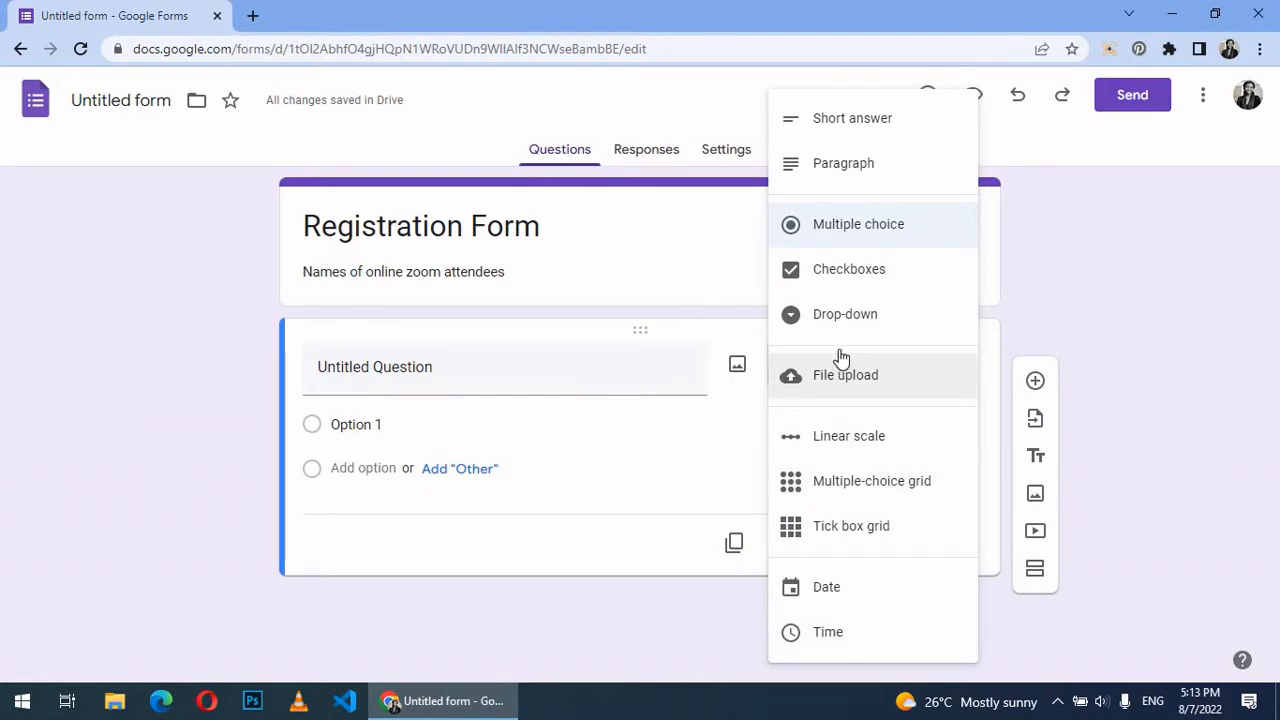
click(526, 381)
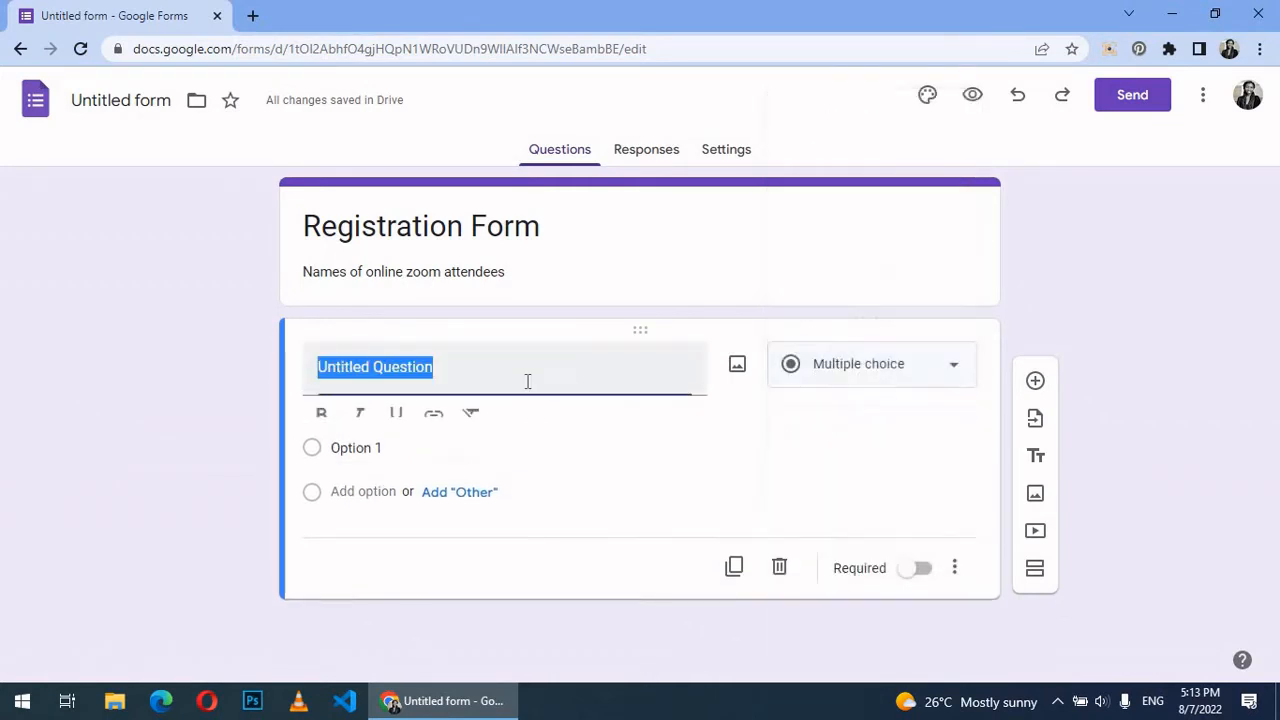
click(838, 374)
click(846, 126)
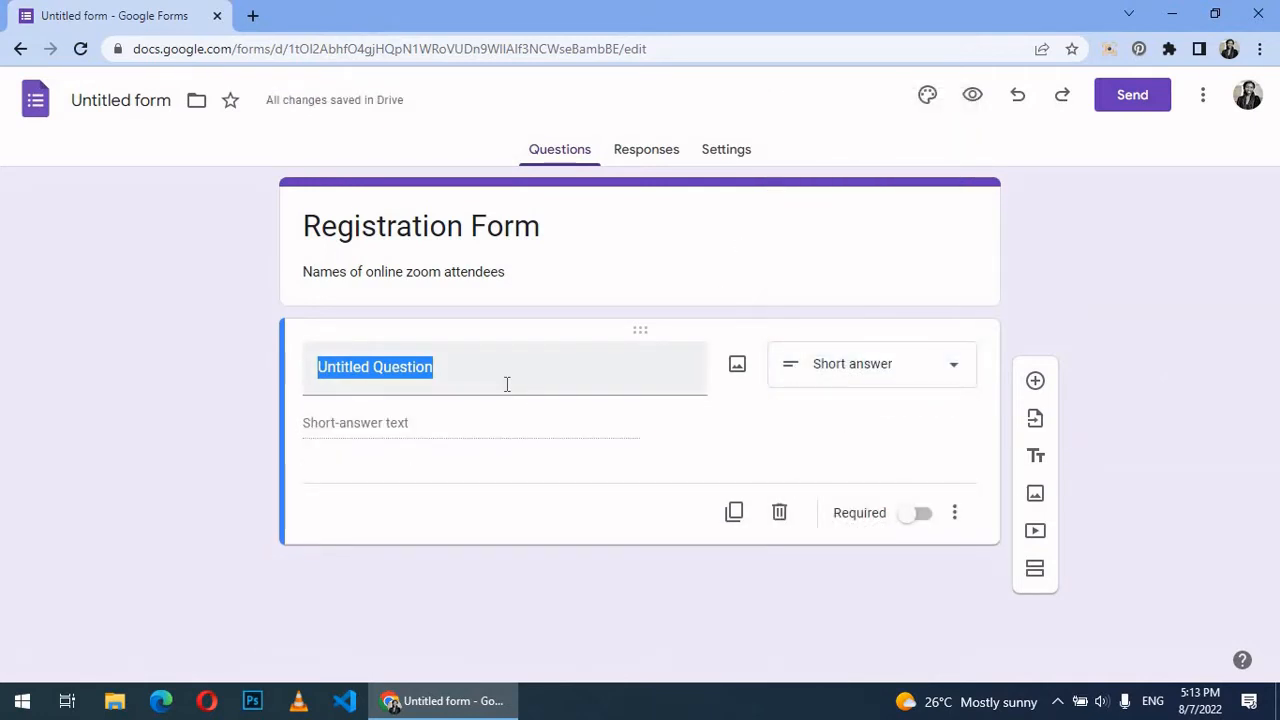
Step: Word the first question as "What is your email address?" and make it required
text(What is your )
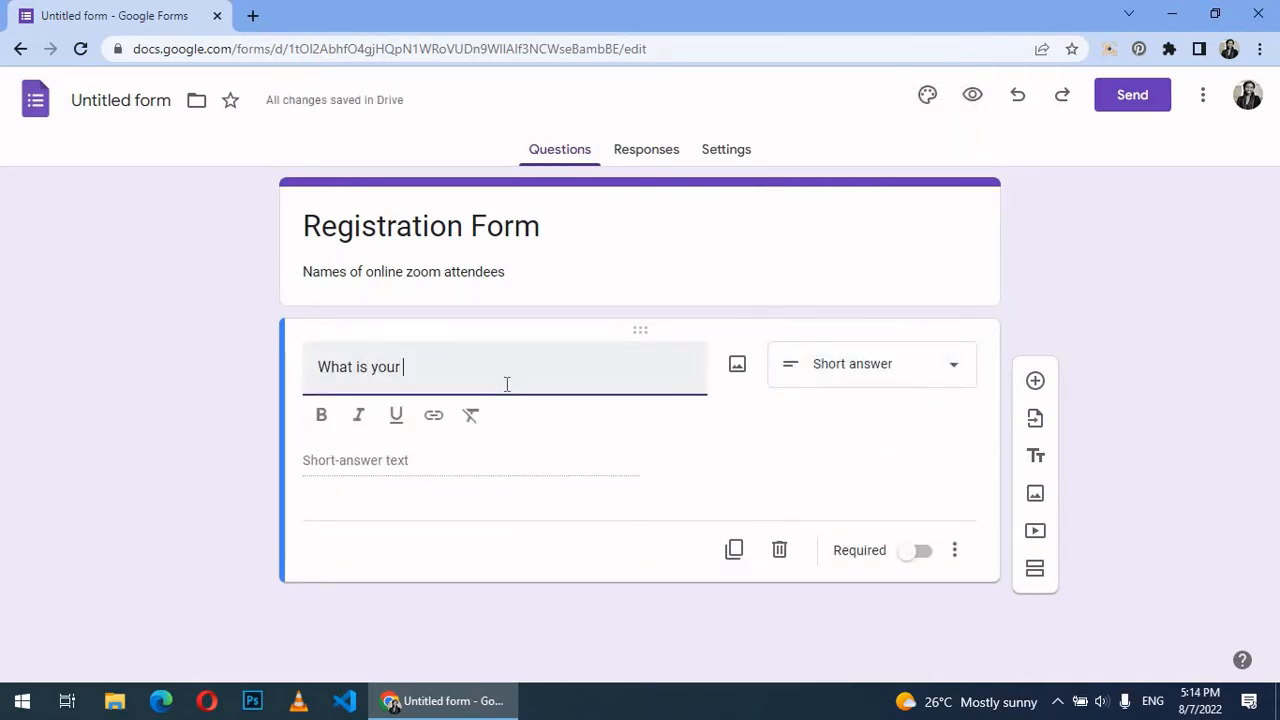
text(email address?)
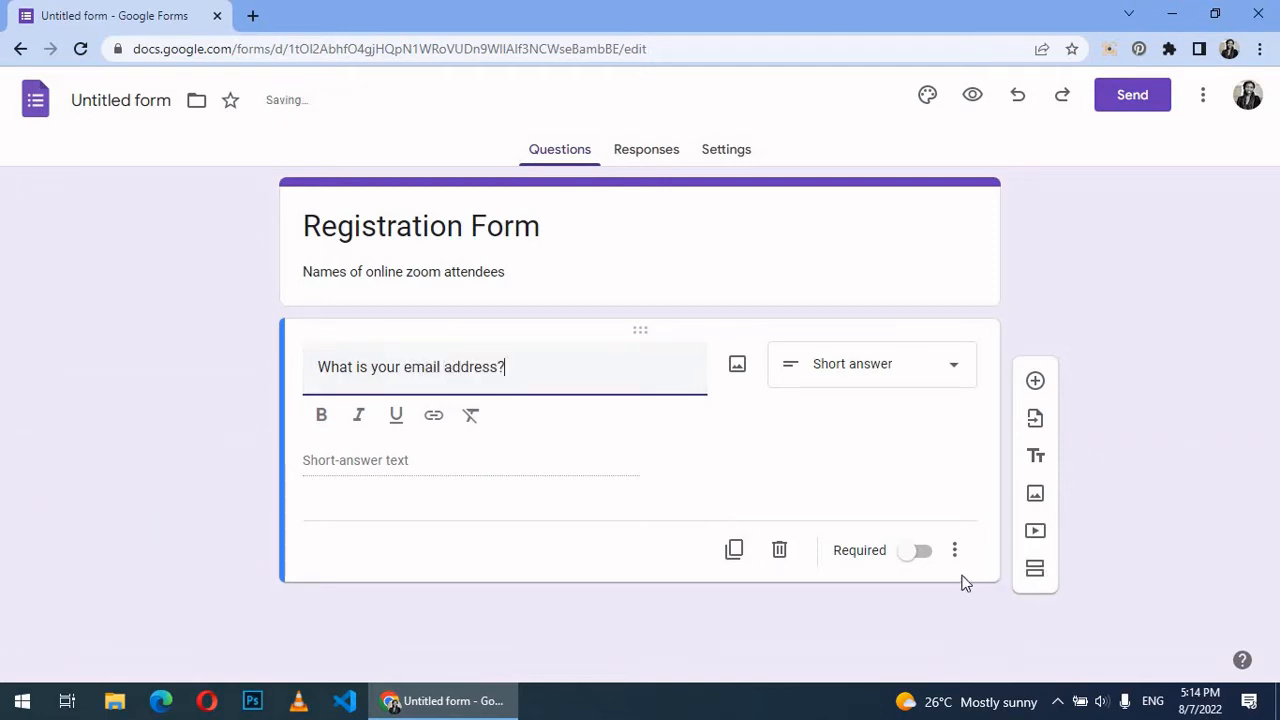
click(912, 552)
click(915, 516)
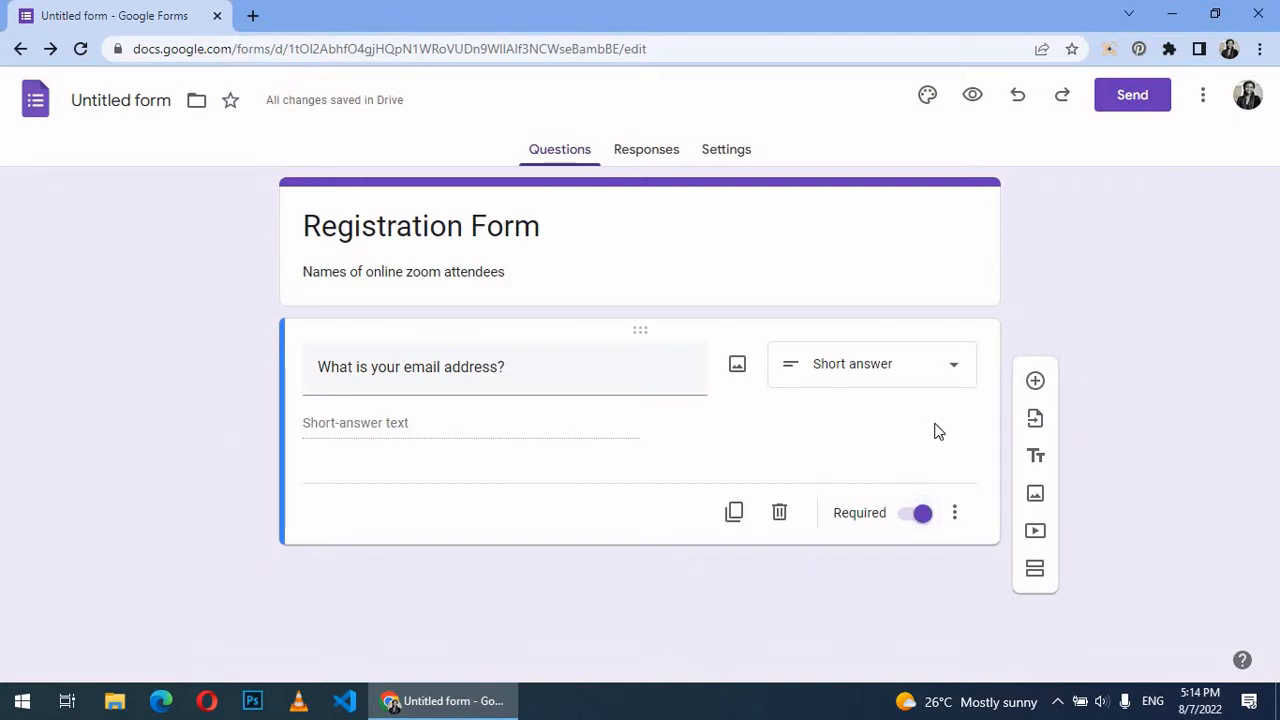
Step: Add a second question reading "Why are you interested in attending" with the Checkboxes answer type
click(1033, 382)
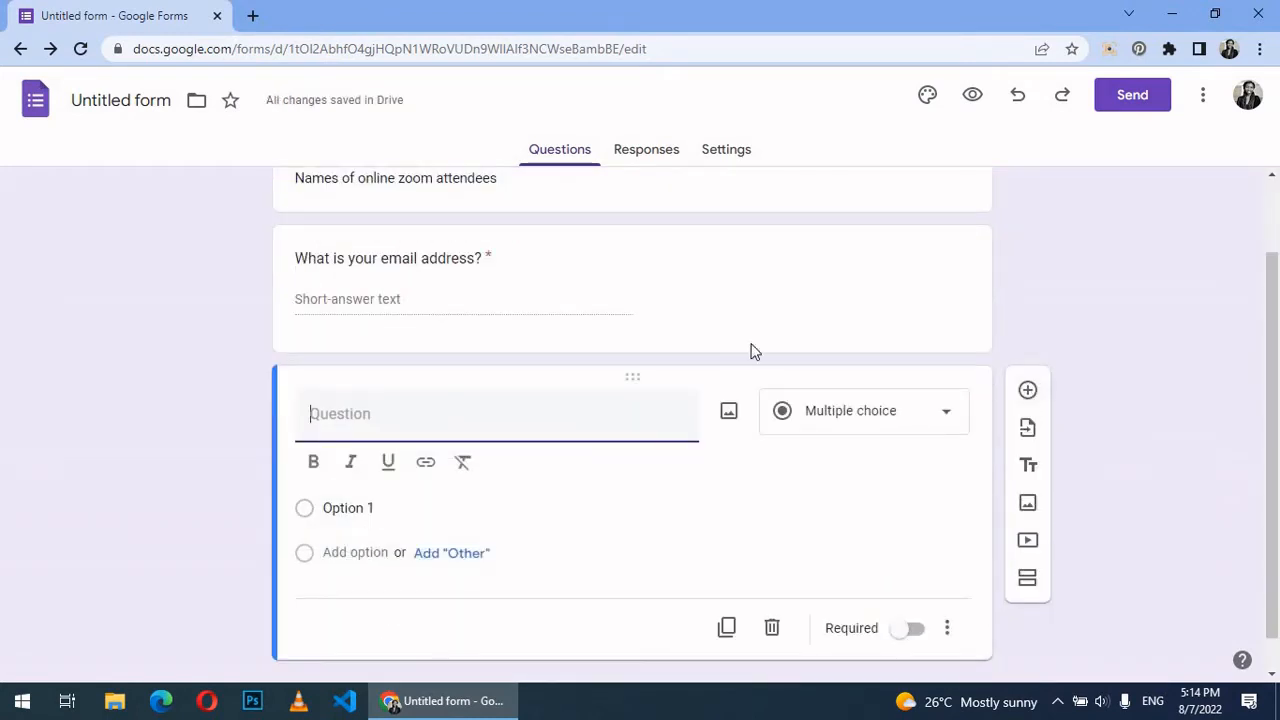
text(Why are )
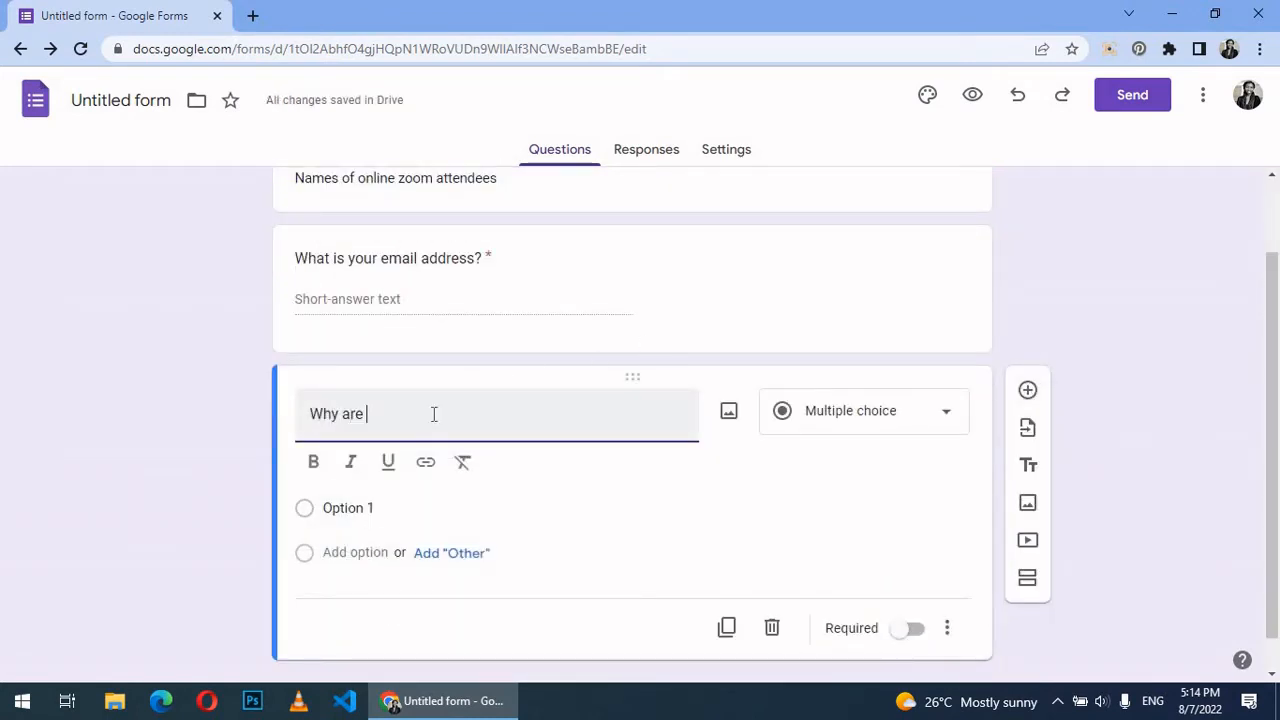
text(you interested in attending)
click(912, 418)
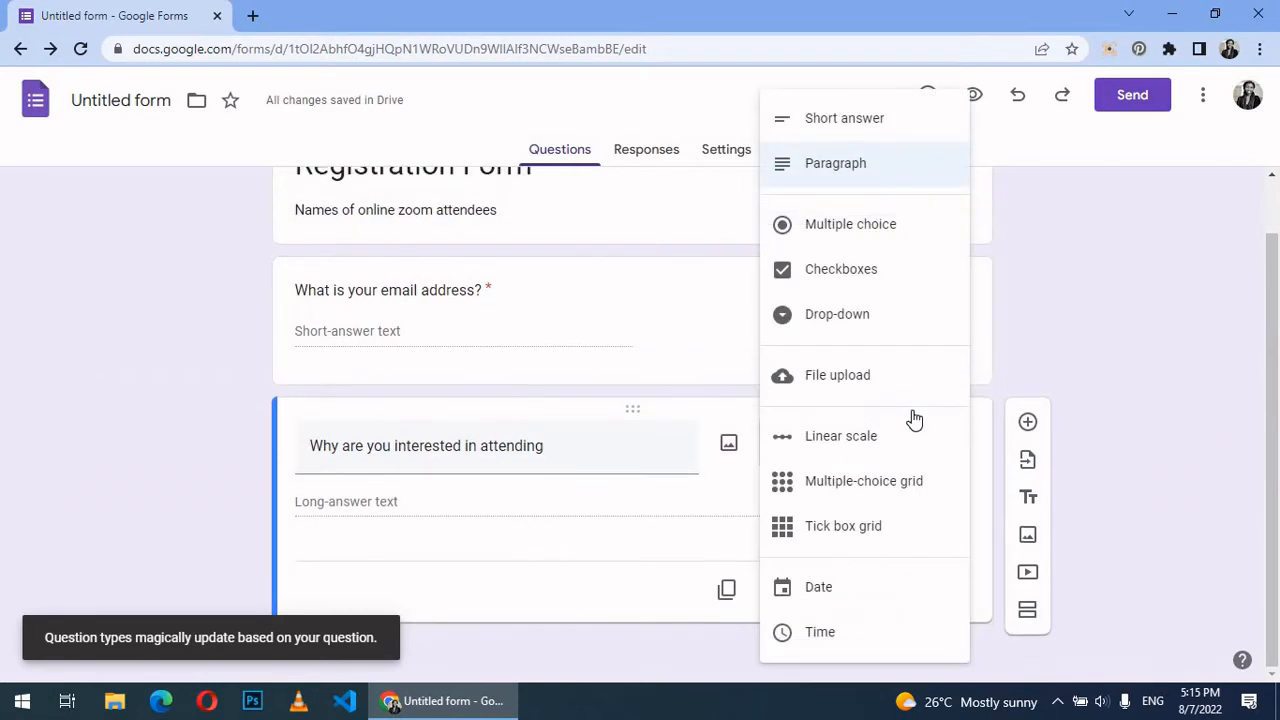
click(877, 274)
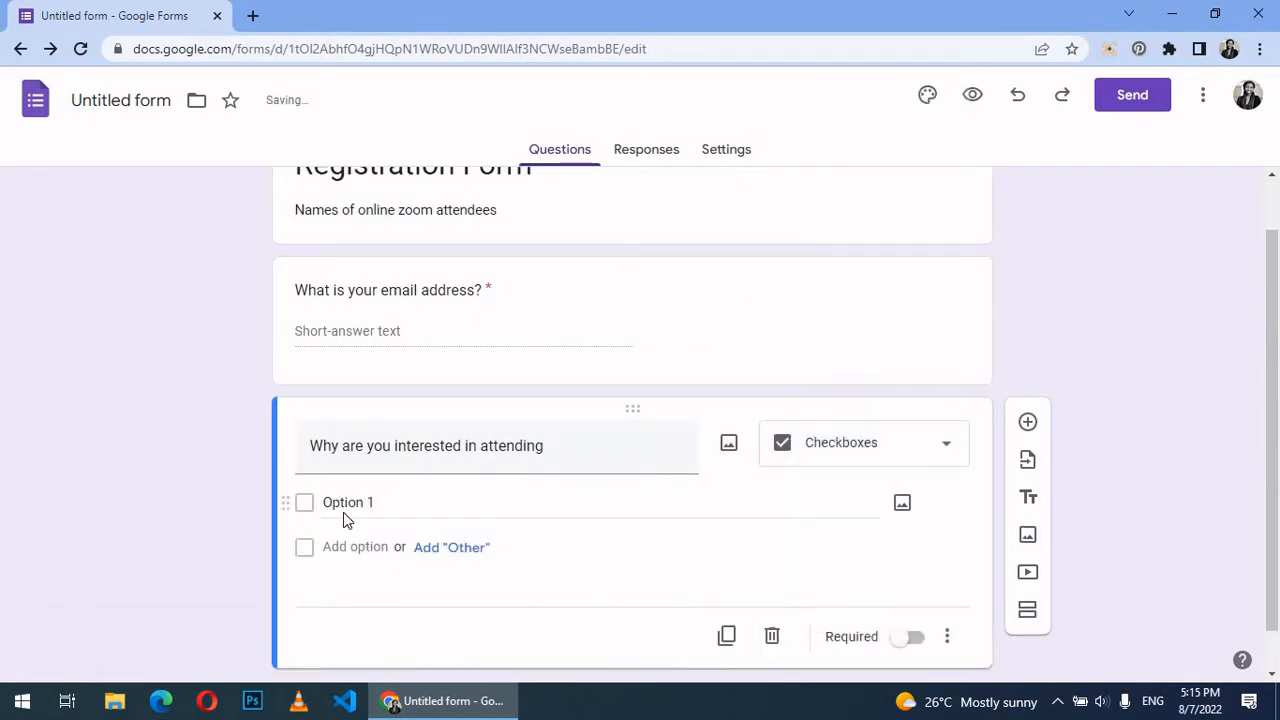
Step: Give the checkbox question the options "To network", "To Learn", "To do business" and Other, and make it required
click(384, 503)
text(To net)
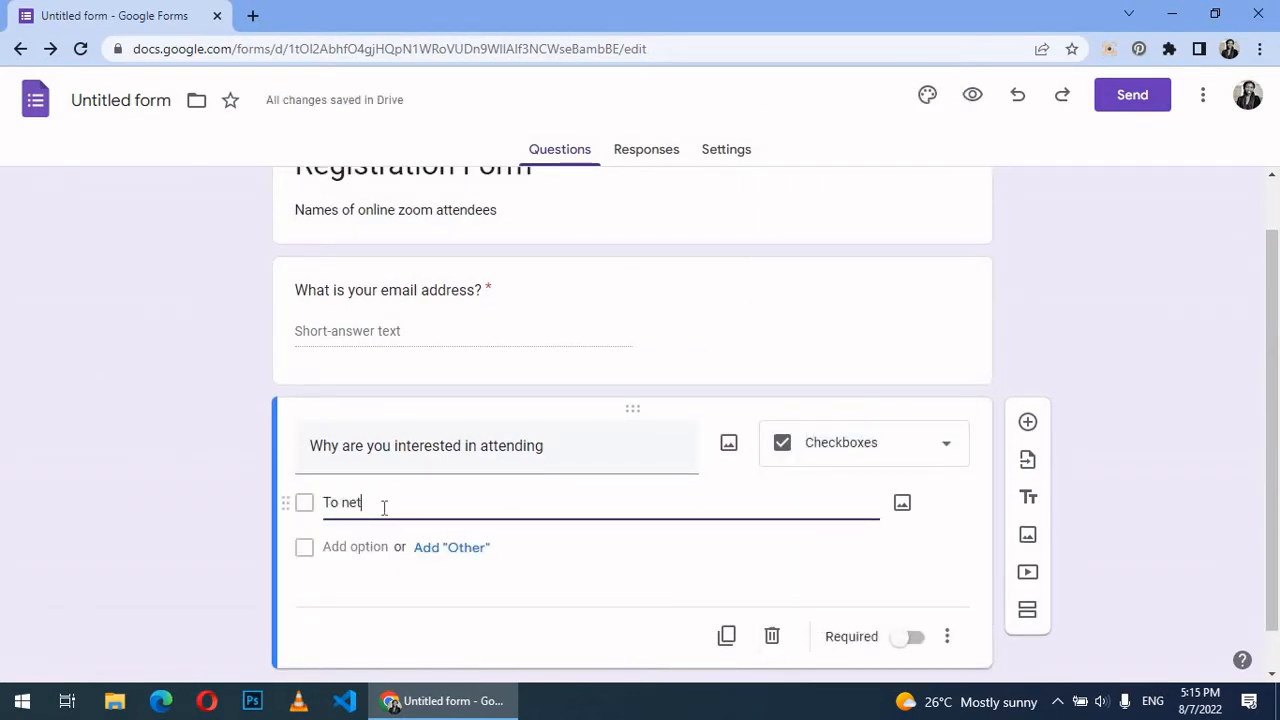
text(work)
click(451, 547)
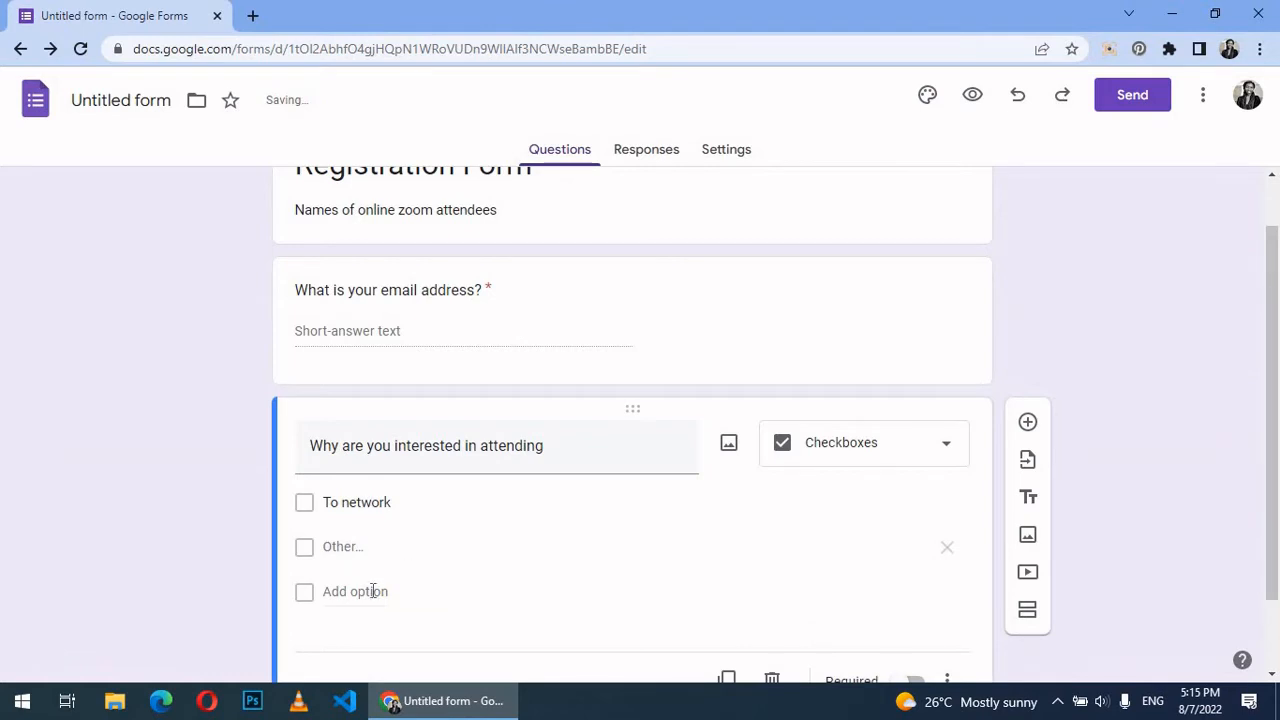
click(371, 591)
text(To Learn)
click(374, 543)
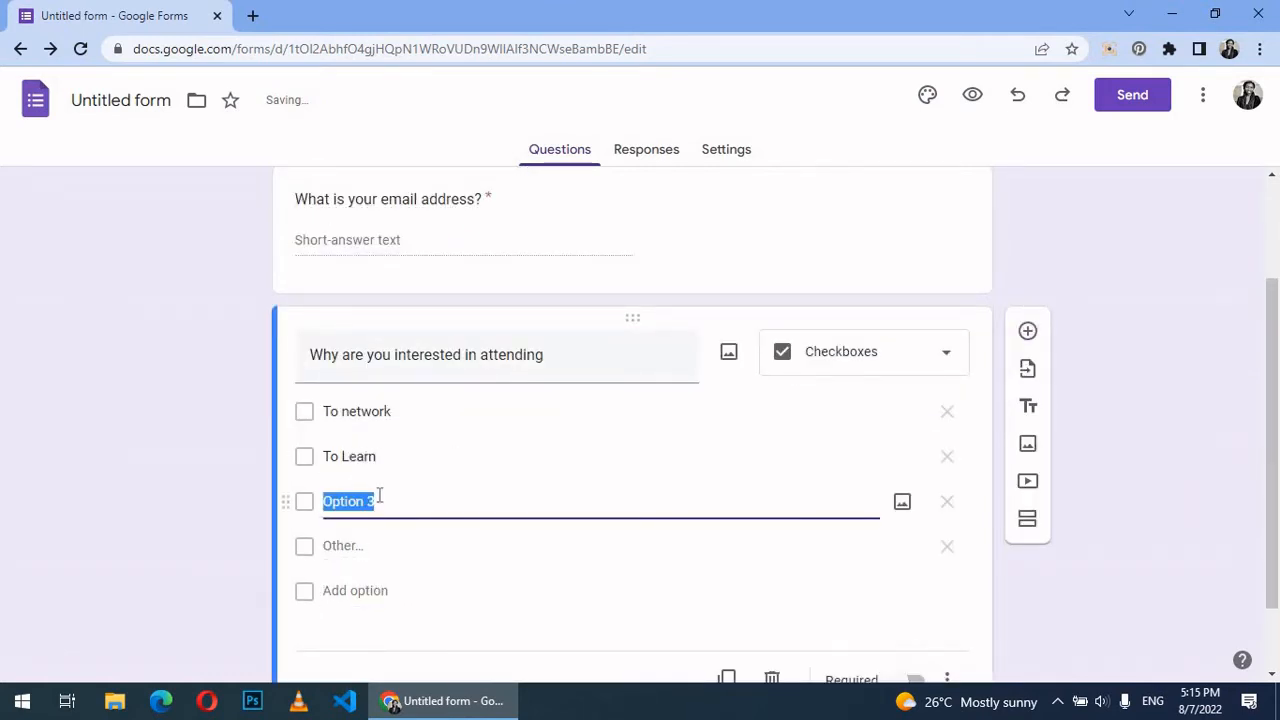
text(To do business)
scroll(817, 504, down, 1)
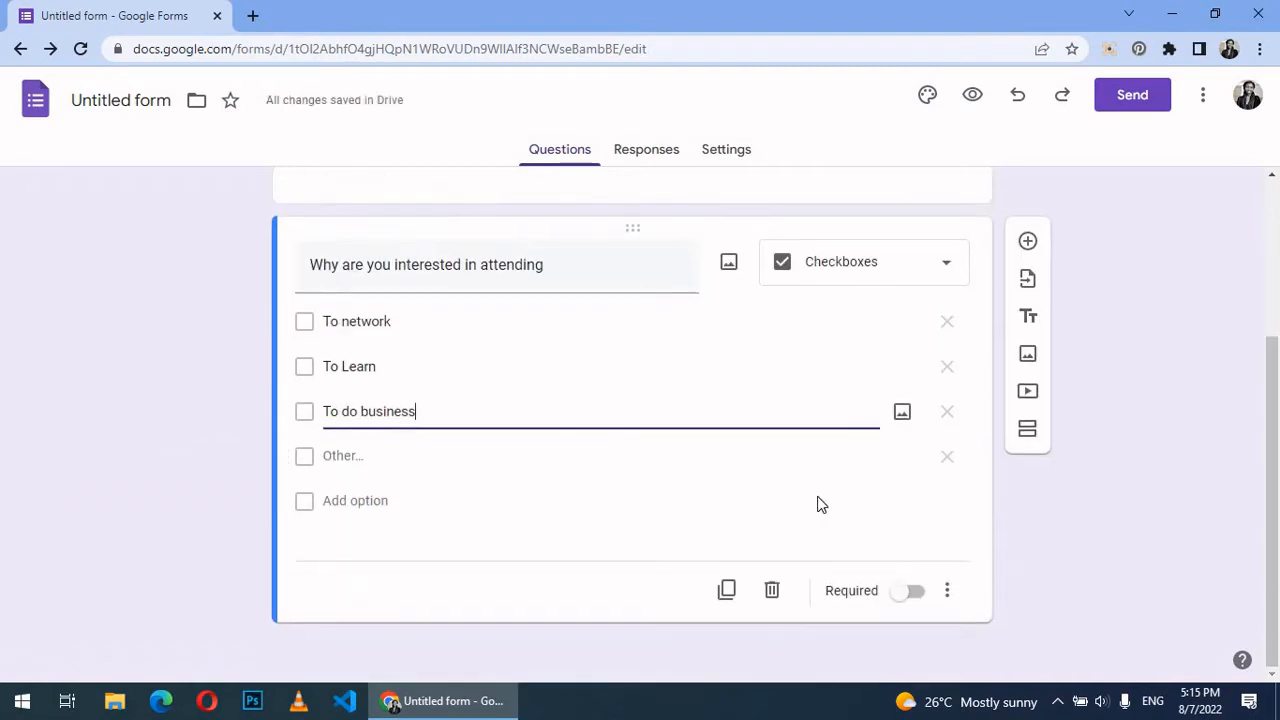
click(909, 592)
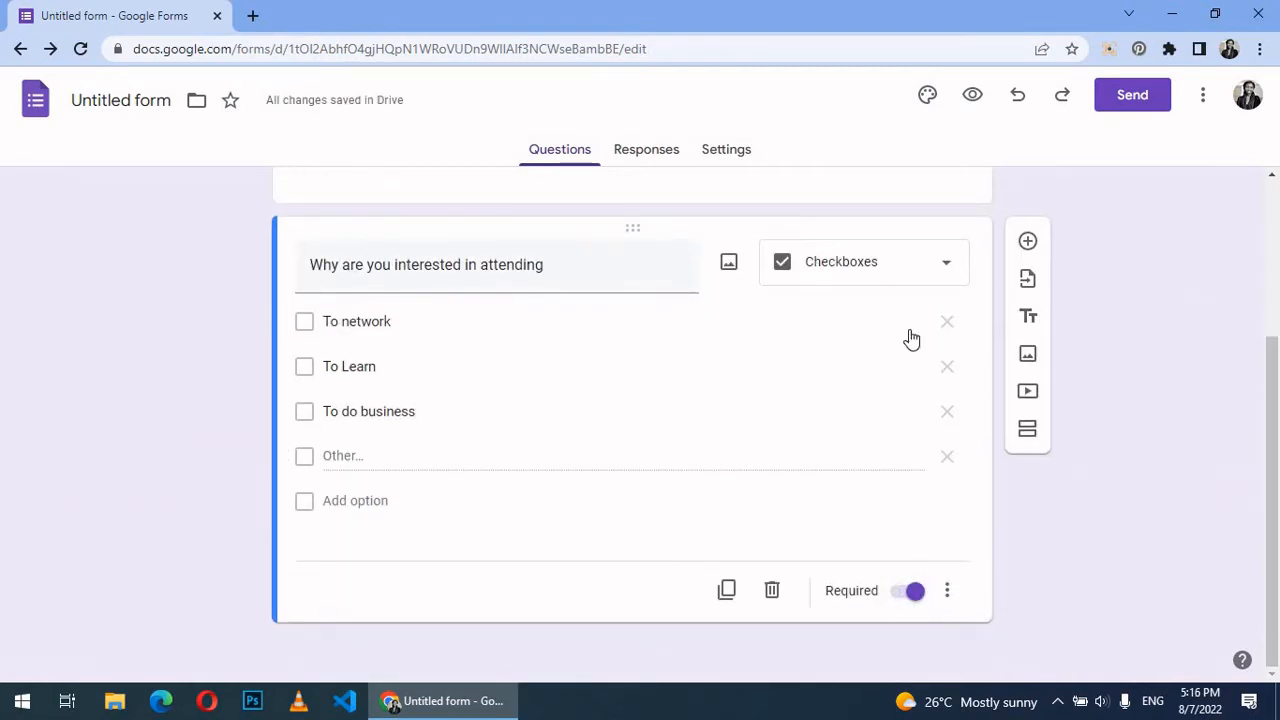
Step: Add a third question of type Short answer reading "What are expectations?"
click(1029, 241)
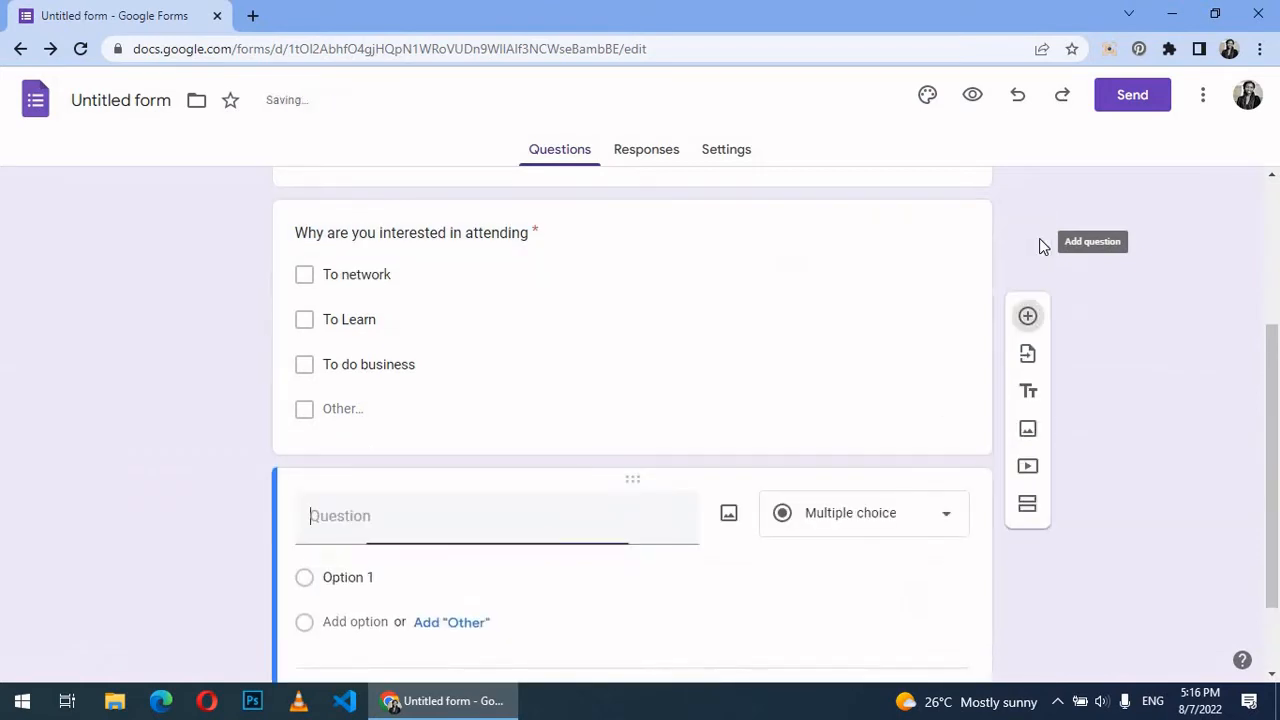
click(880, 515)
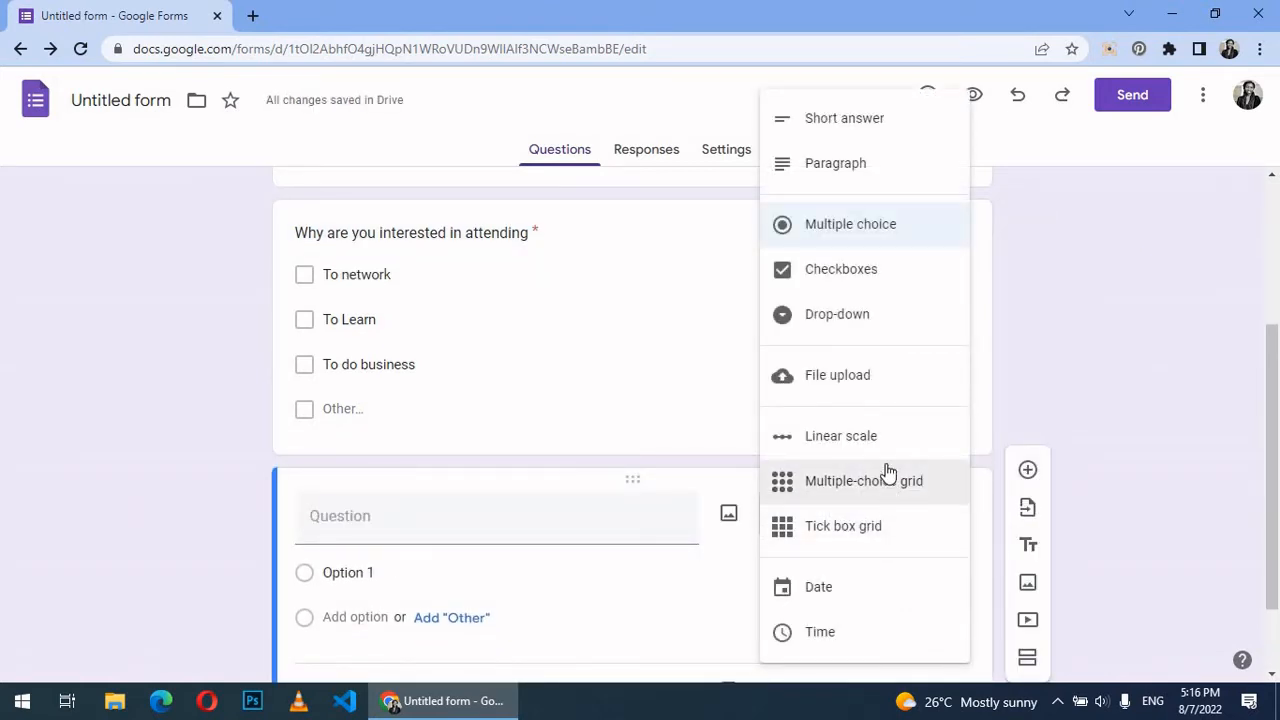
click(830, 120)
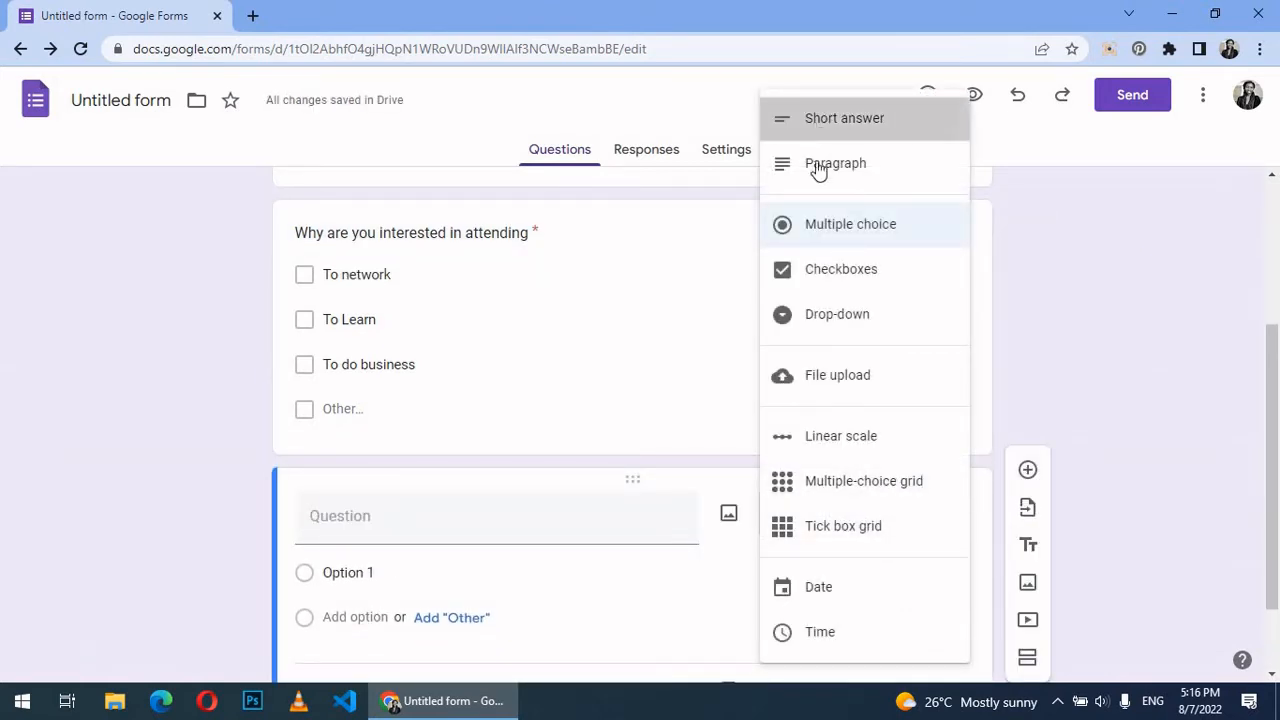
click(482, 533)
text(What are)
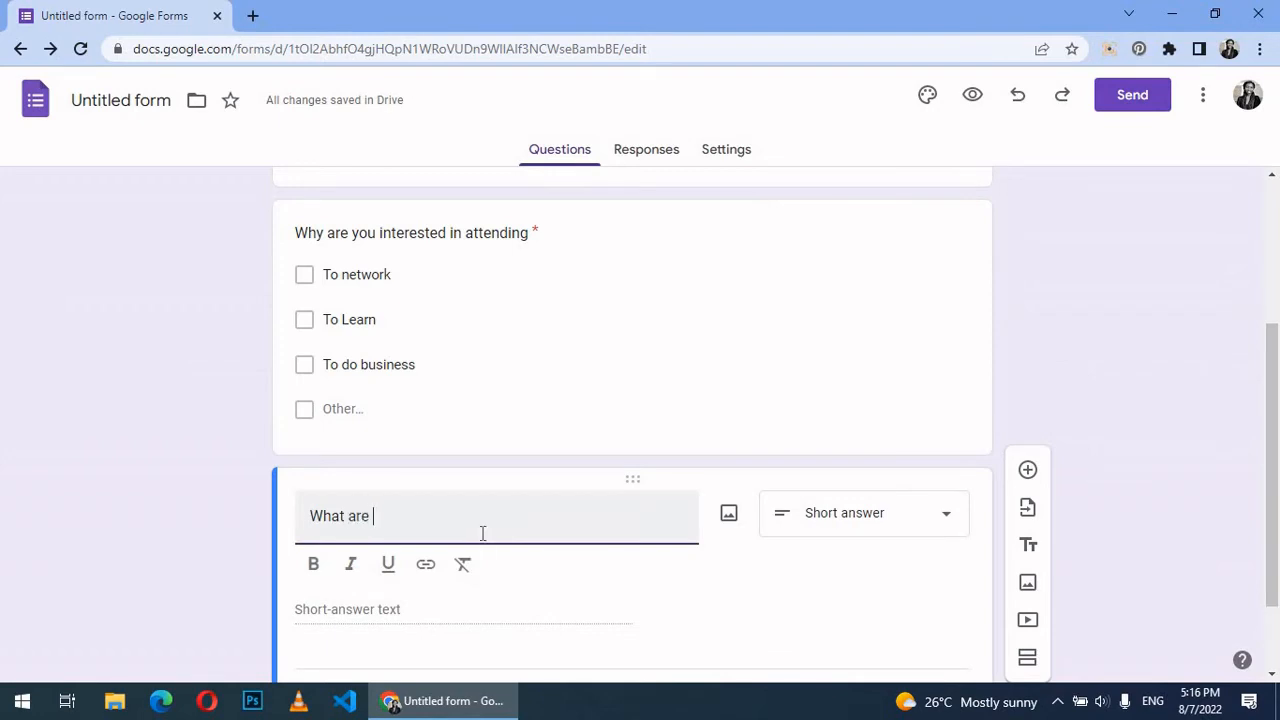
text( expectations?)
Step: Change the expectations question's answer type to Paragraph and make it required
click(829, 520)
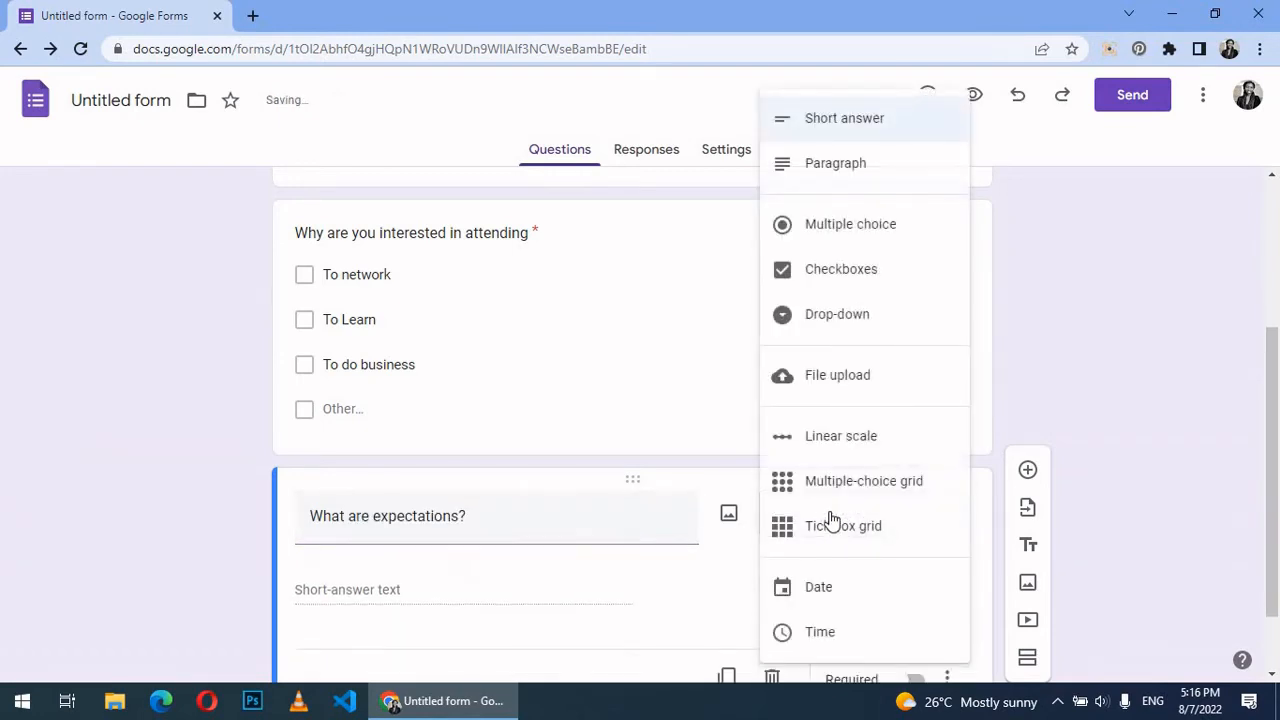
click(836, 163)
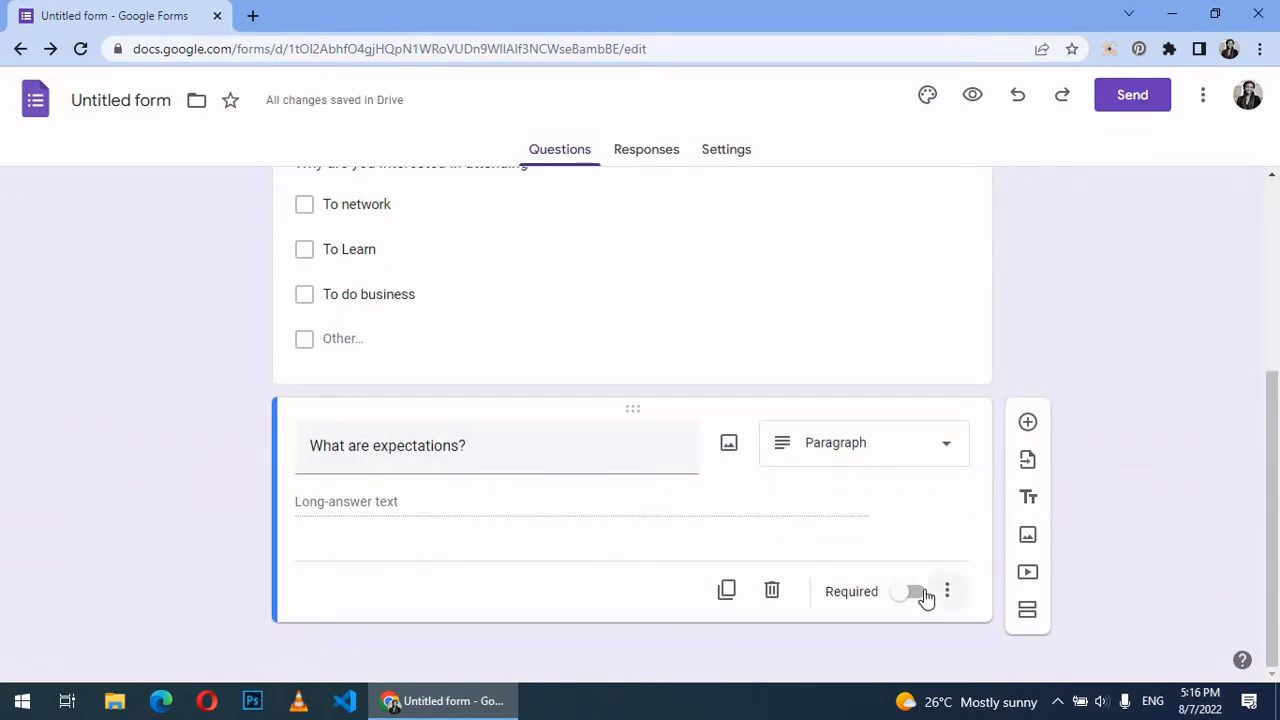
click(947, 591)
click(918, 595)
Step: Customize the form theme with Montserrat as the header font and green as the theme colour
scroll(557, 303, up, 3)
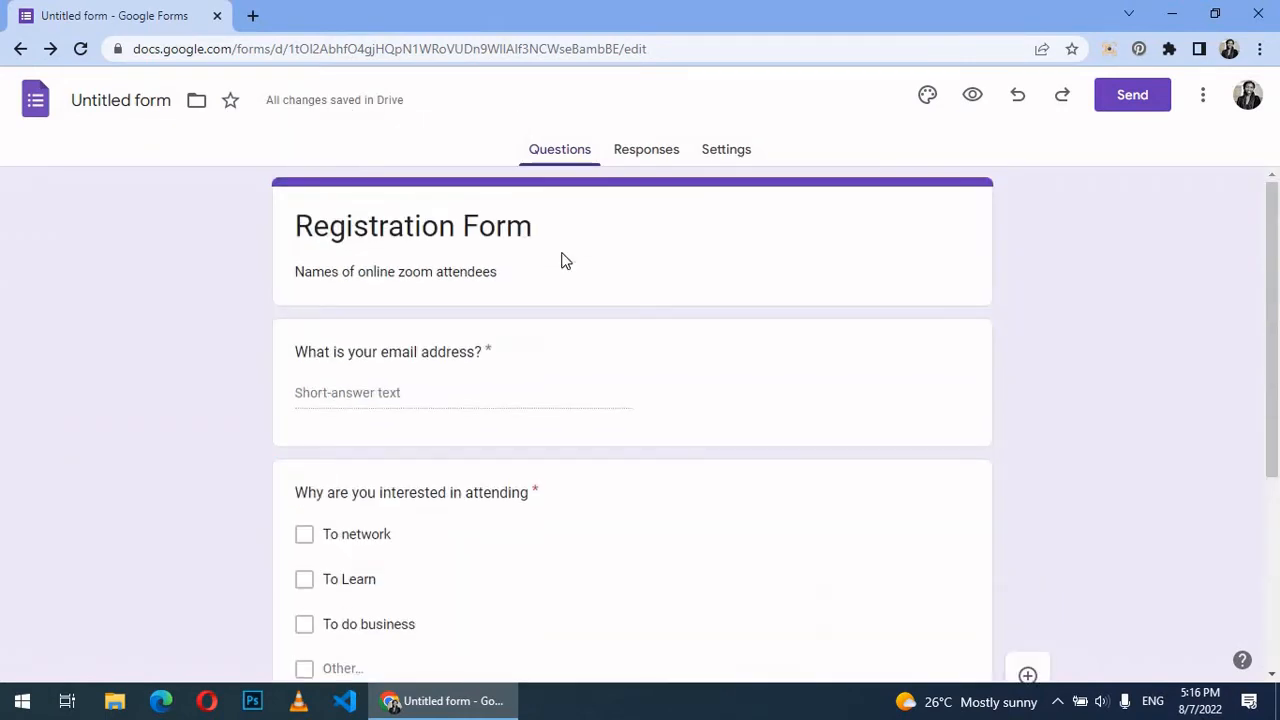
click(929, 97)
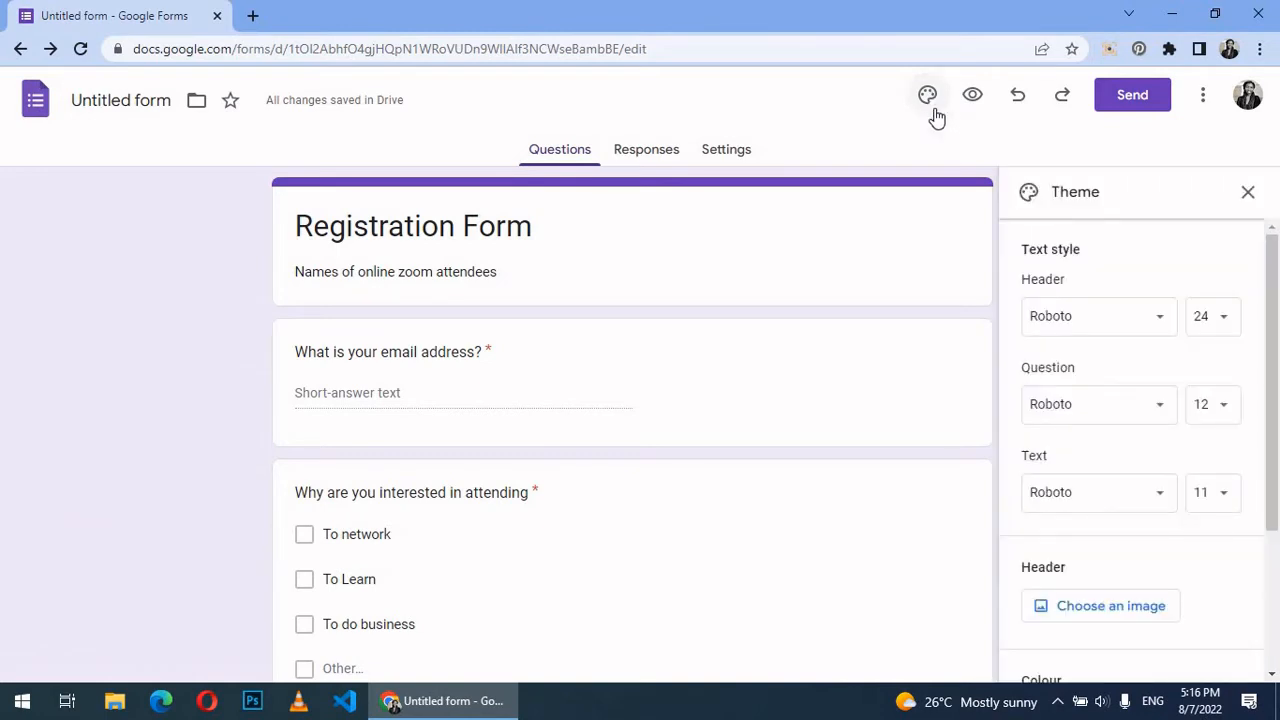
click(1142, 329)
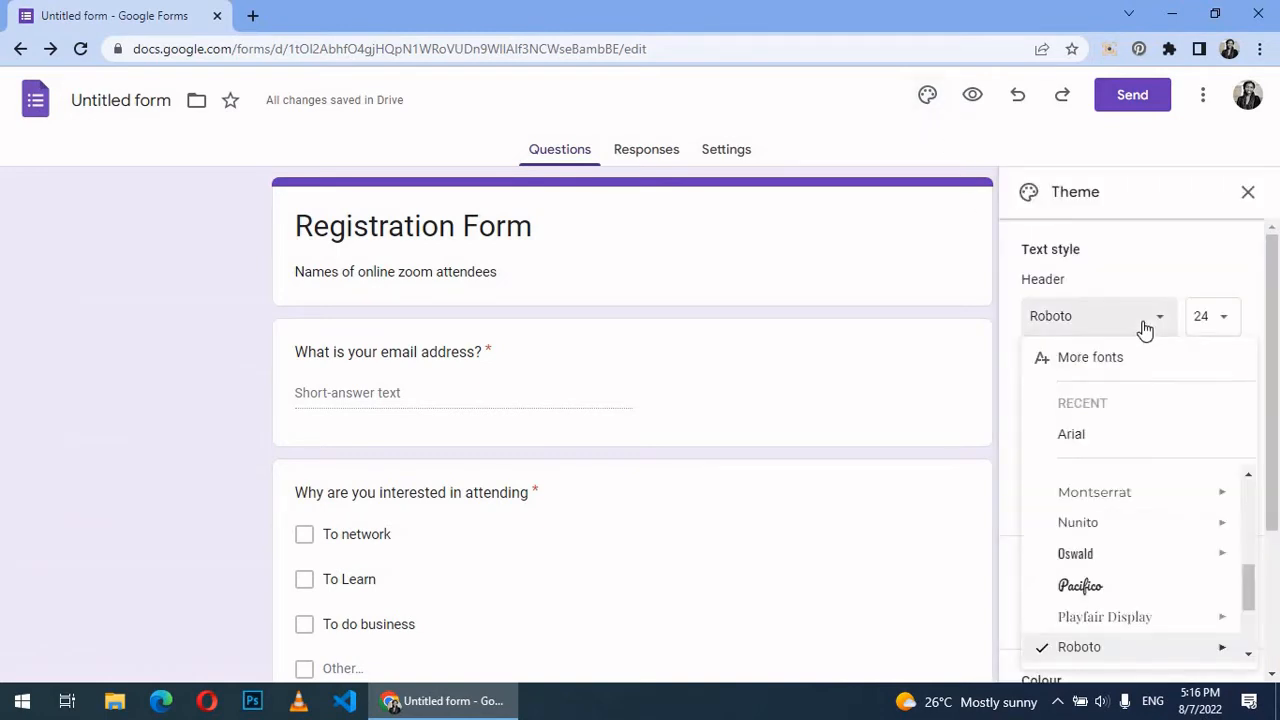
click(1151, 494)
scroll(1145, 490, down, 2)
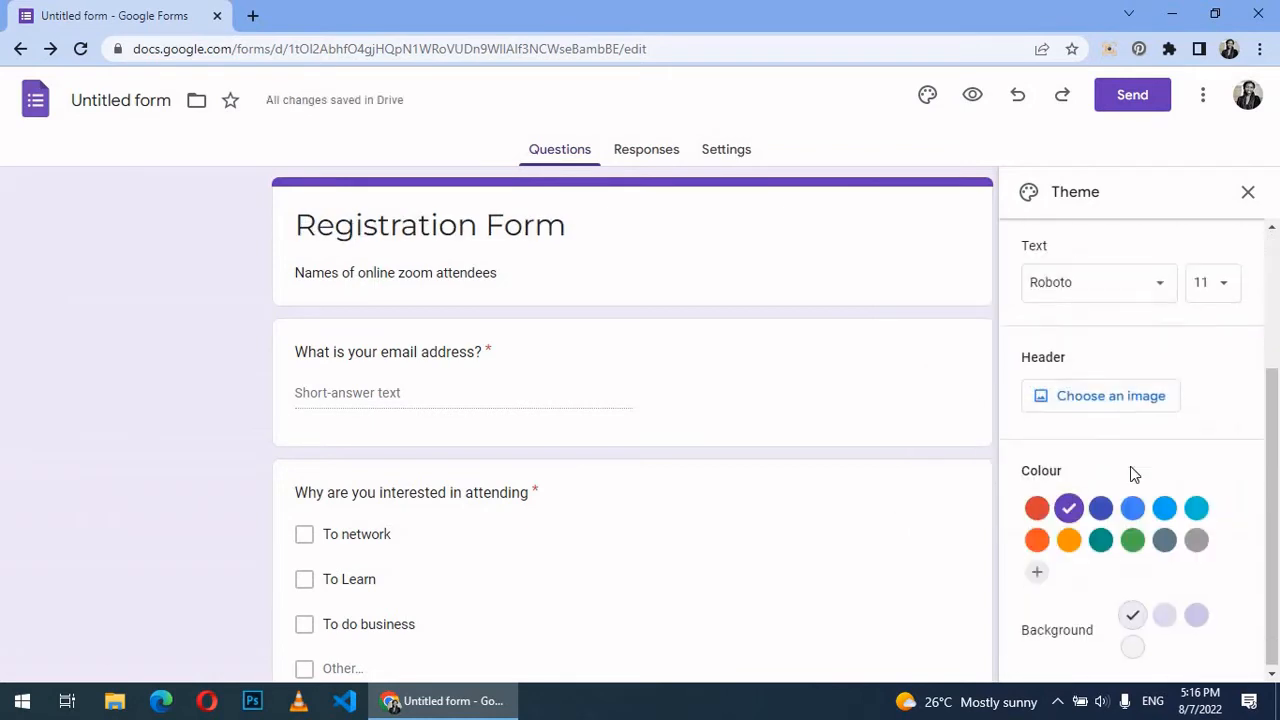
click(1137, 549)
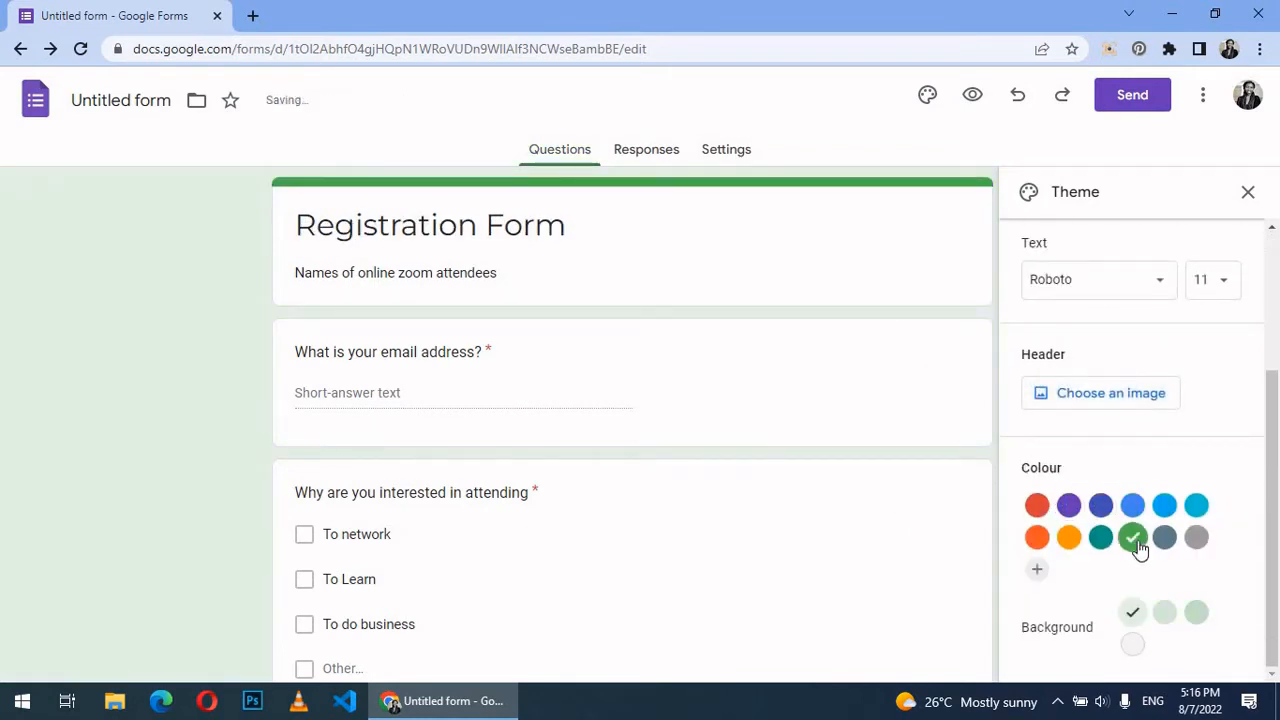
Step: Close the theme options and preview the registration form as respondents see it, returning to the editor when done
click(1246, 192)
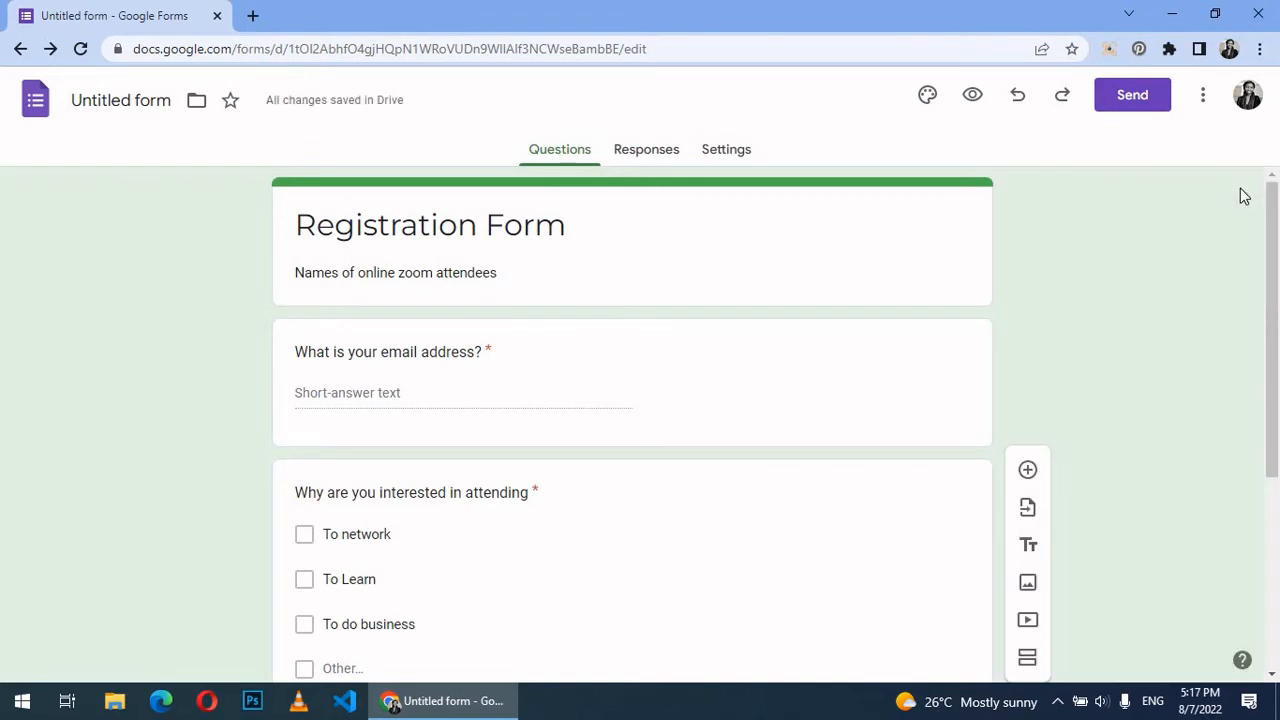
click(975, 95)
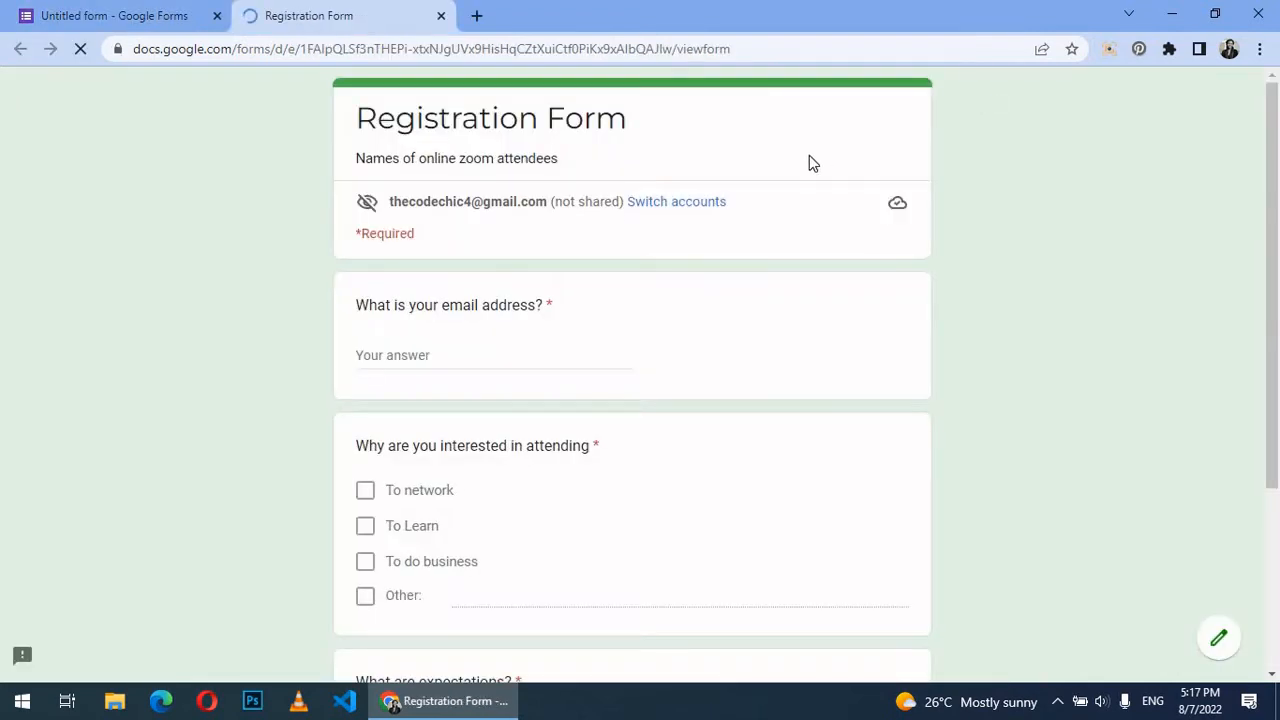
scroll(794, 301, down, 1)
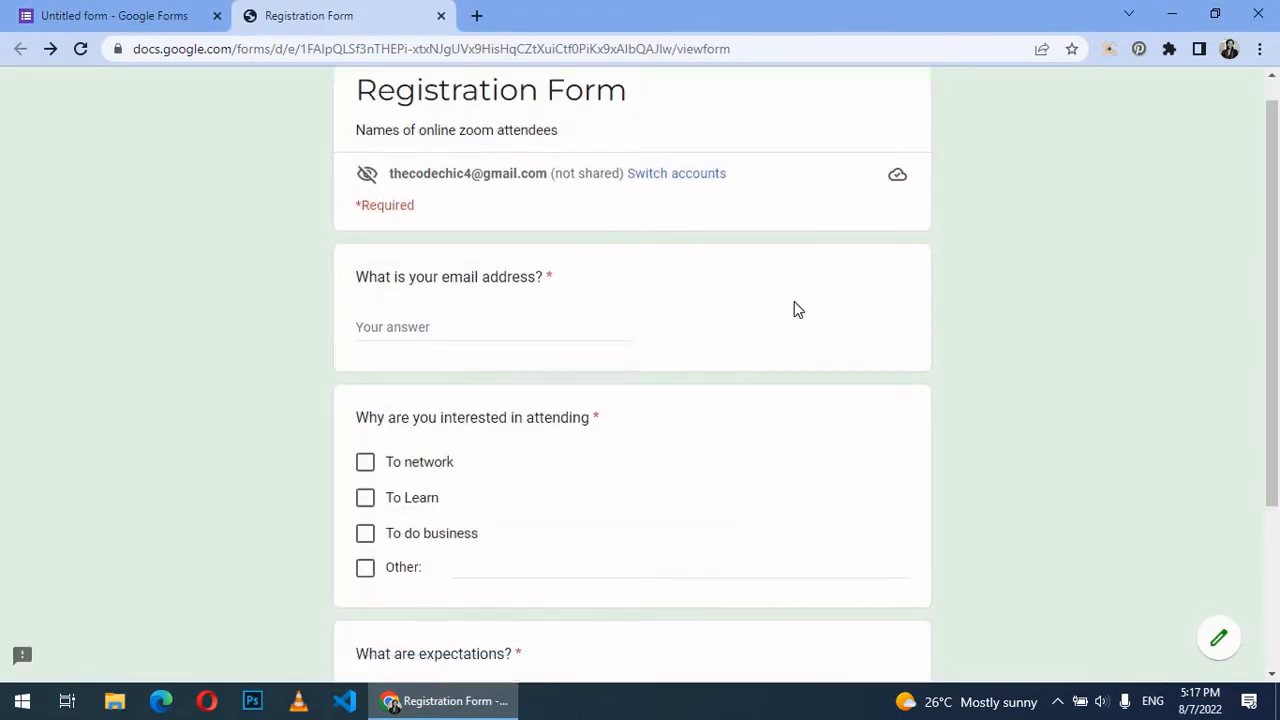
scroll(794, 301, up, 1)
click(152, 12)
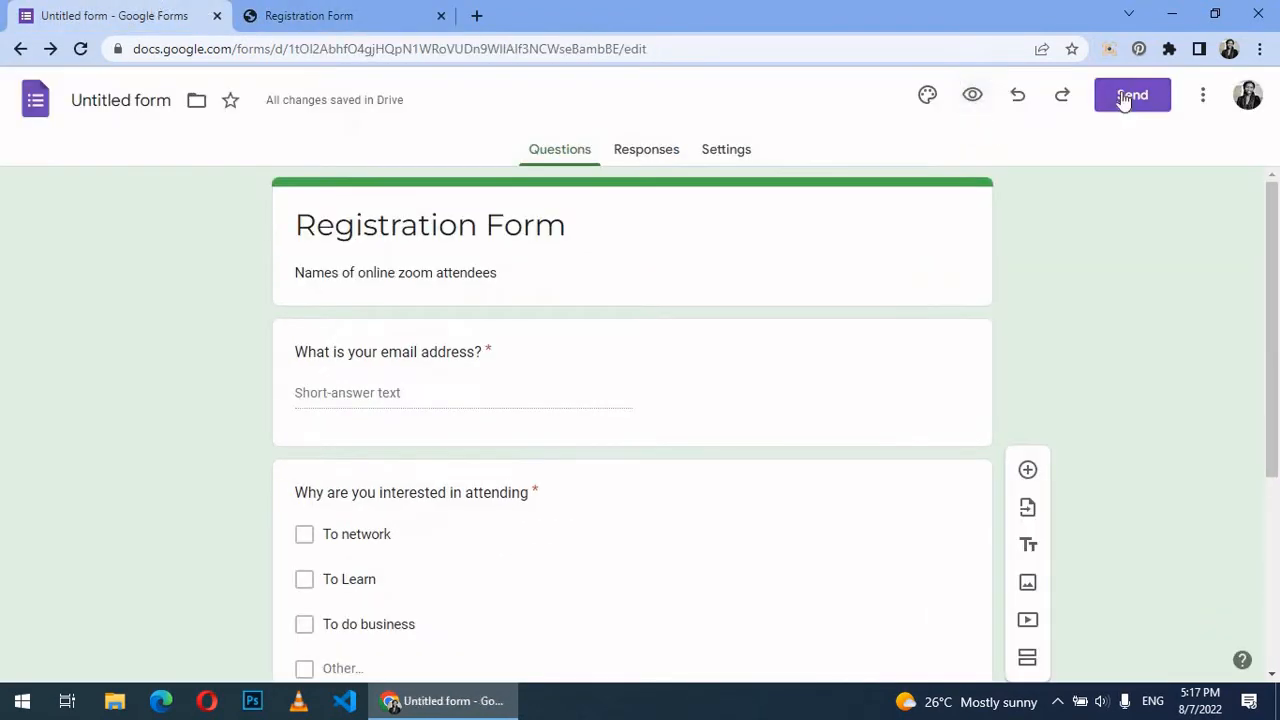
Step: Copy a shortened link to the form from the sending options and close the dialog
click(1124, 96)
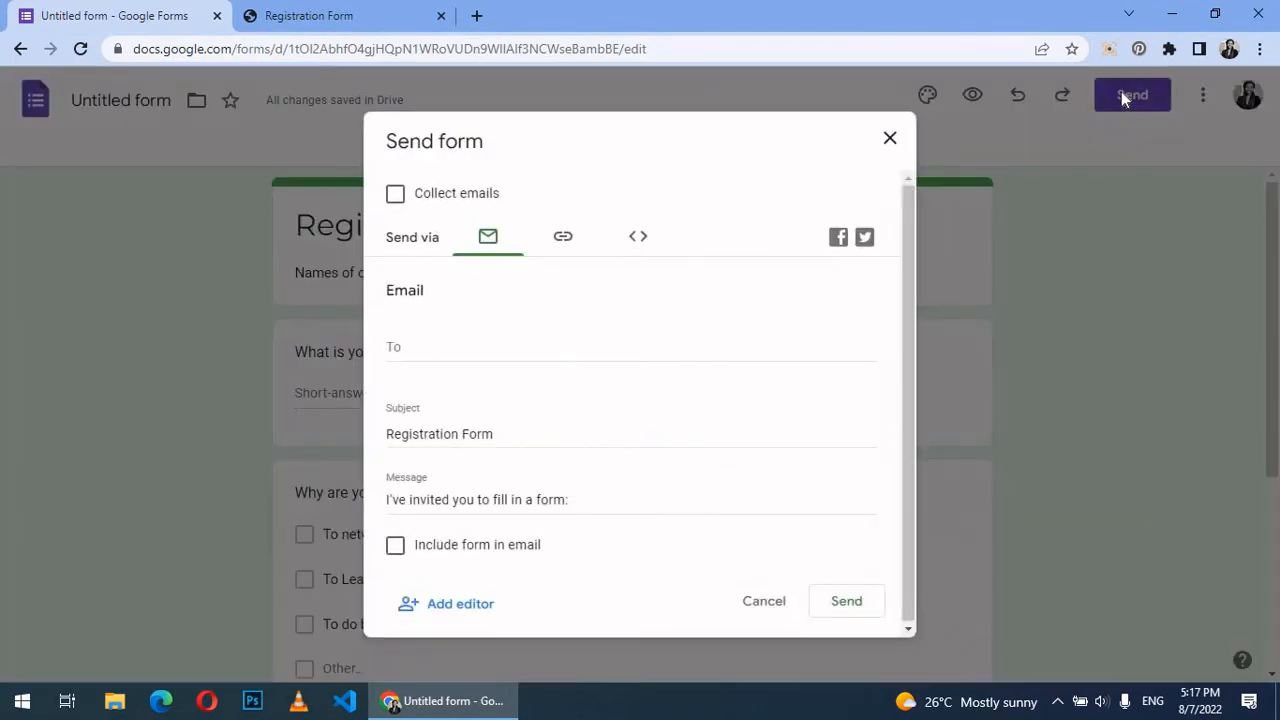
click(566, 247)
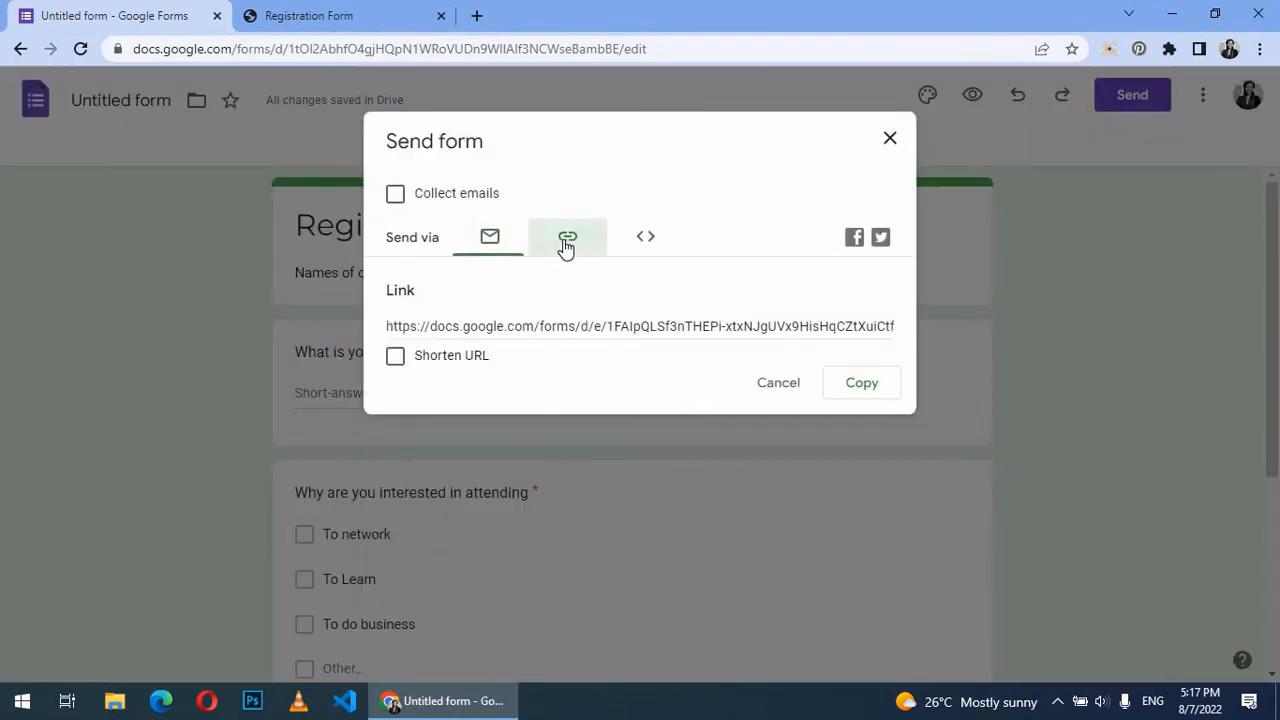
click(641, 328)
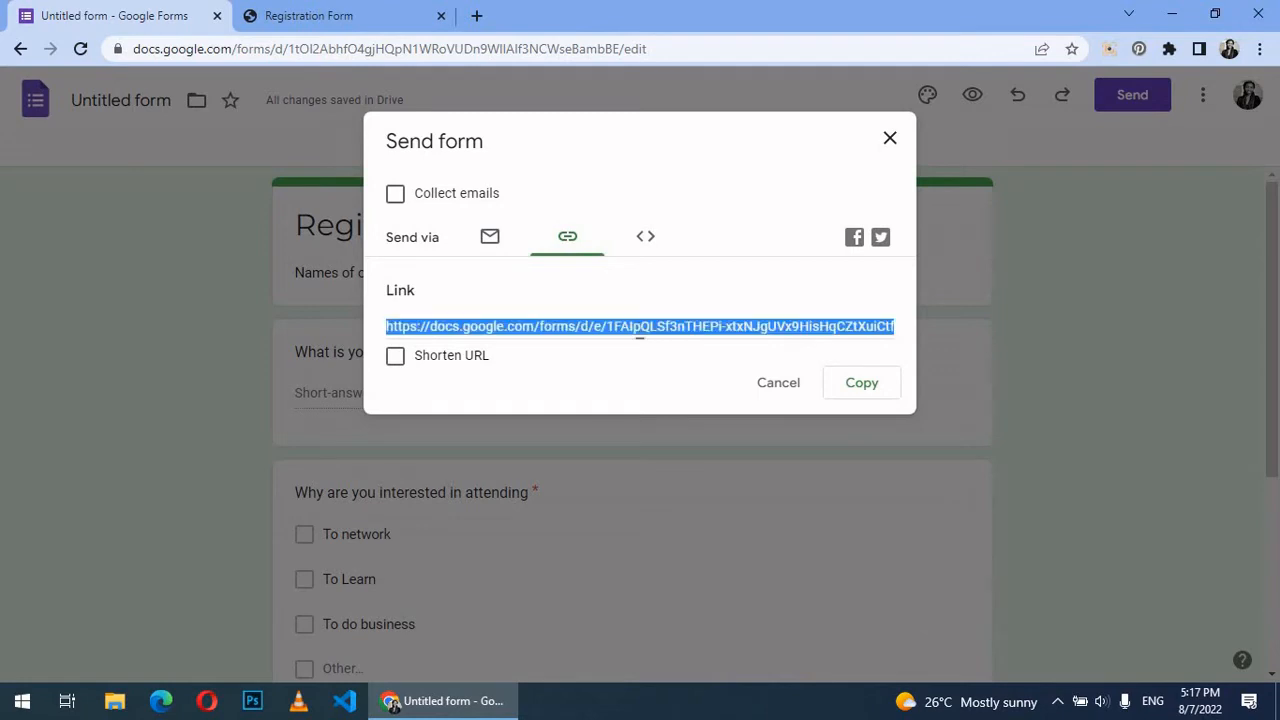
click(492, 248)
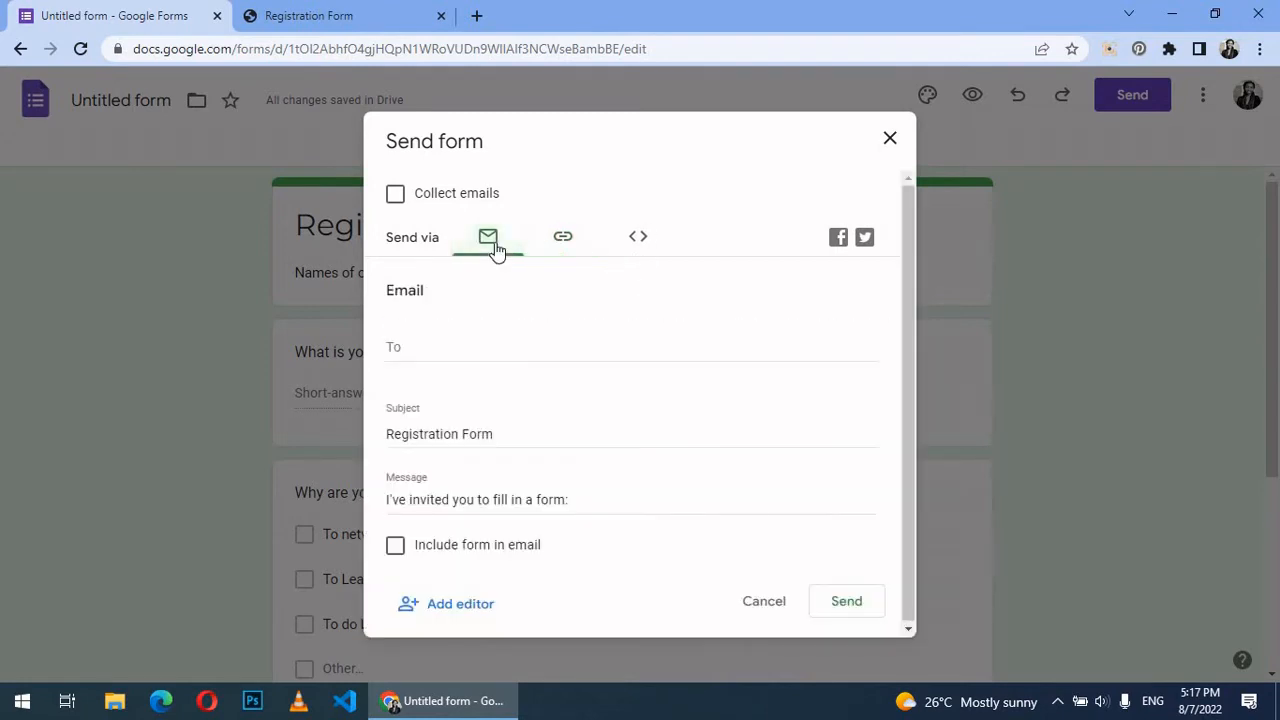
click(560, 246)
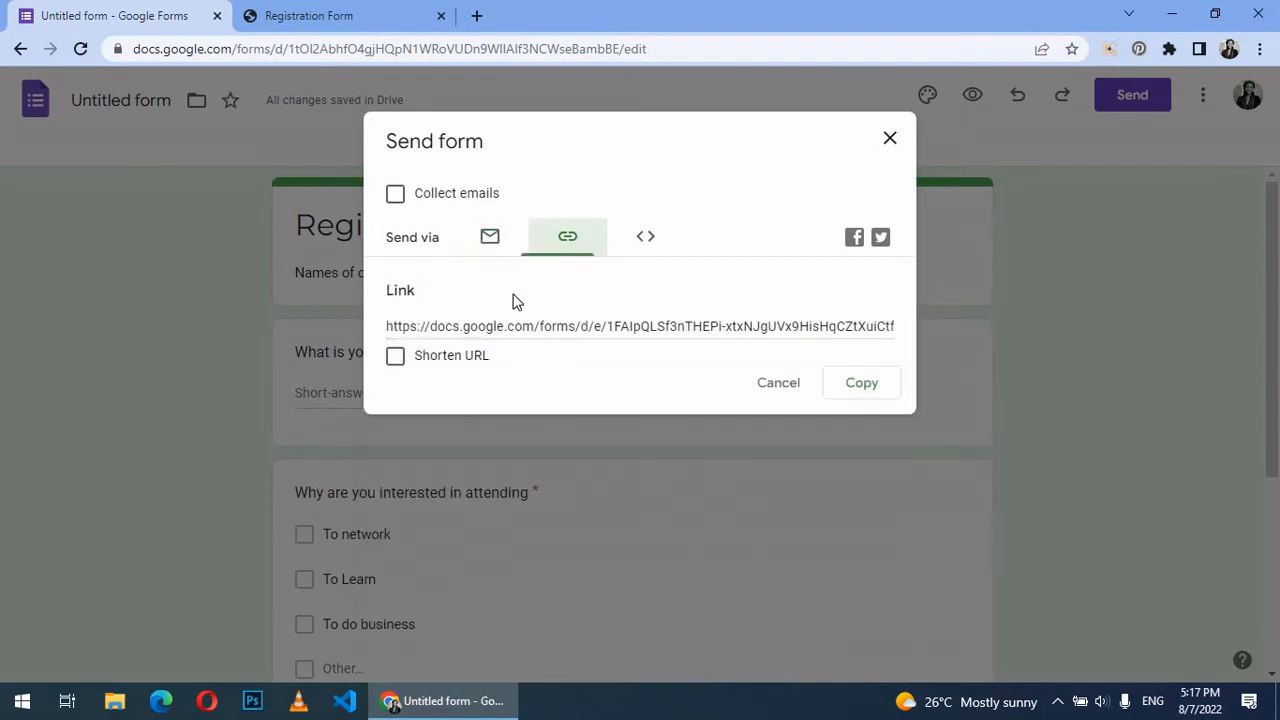
click(396, 356)
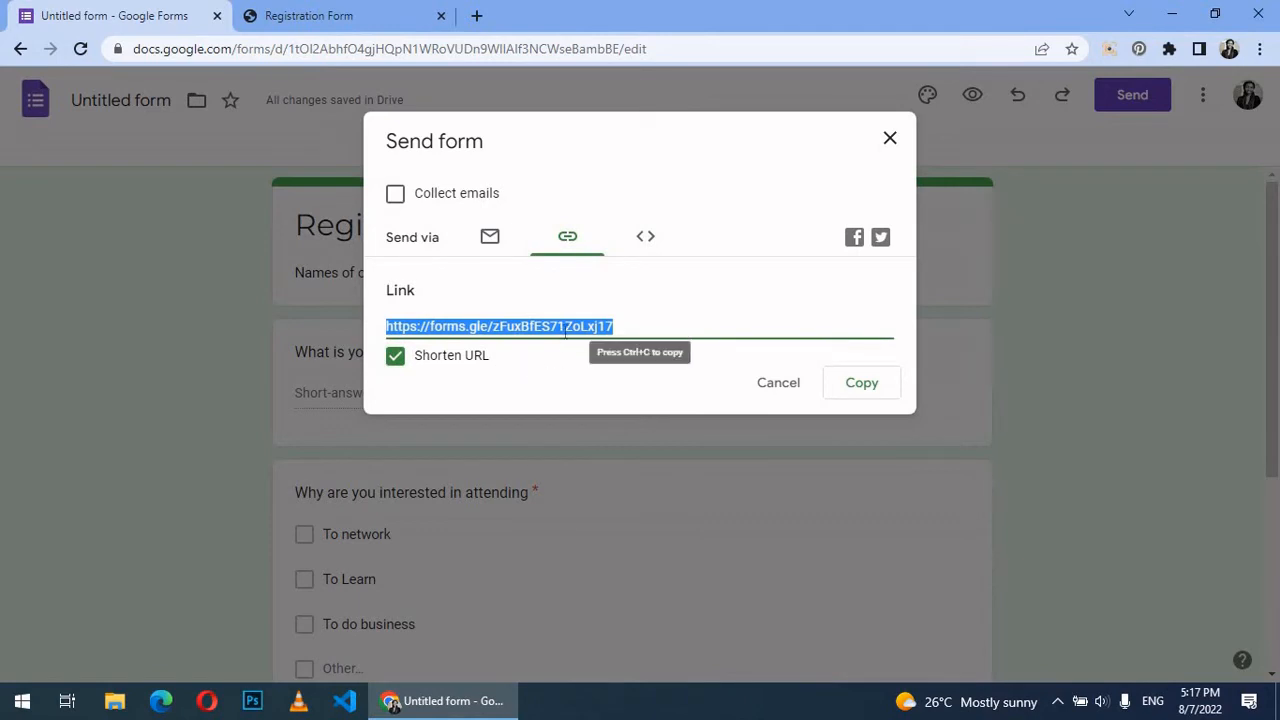
click(874, 392)
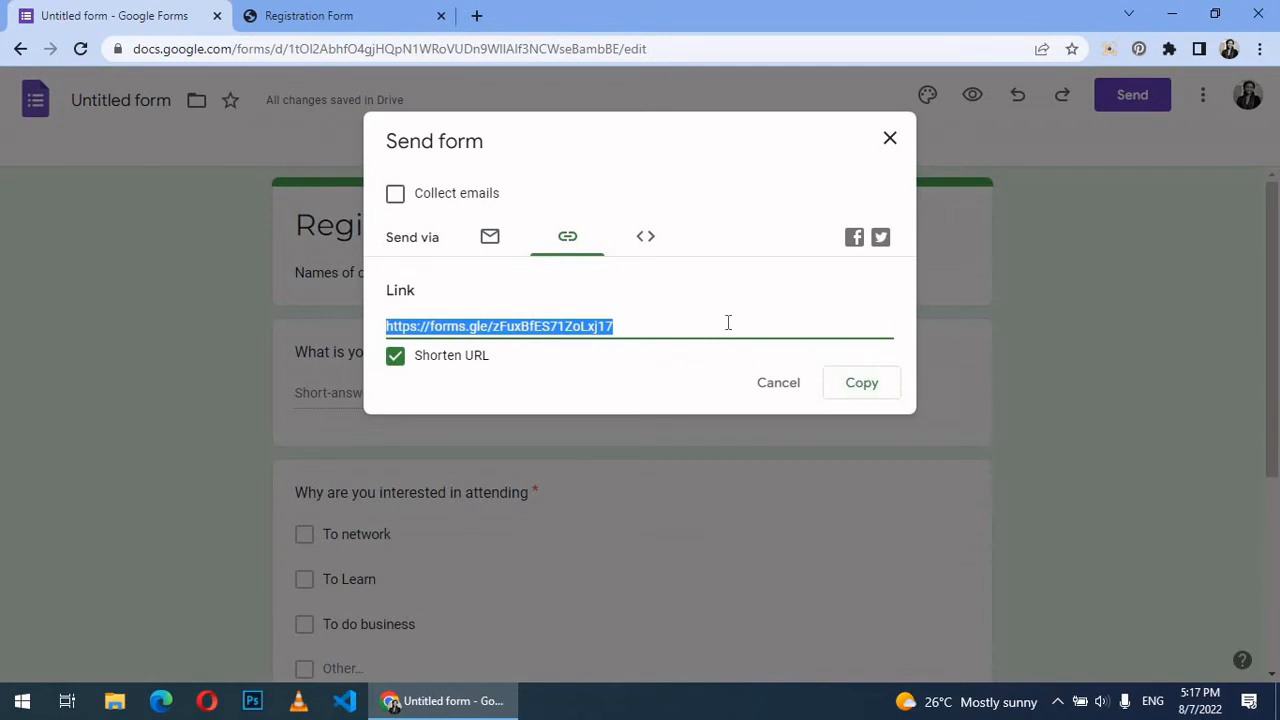
click(861, 390)
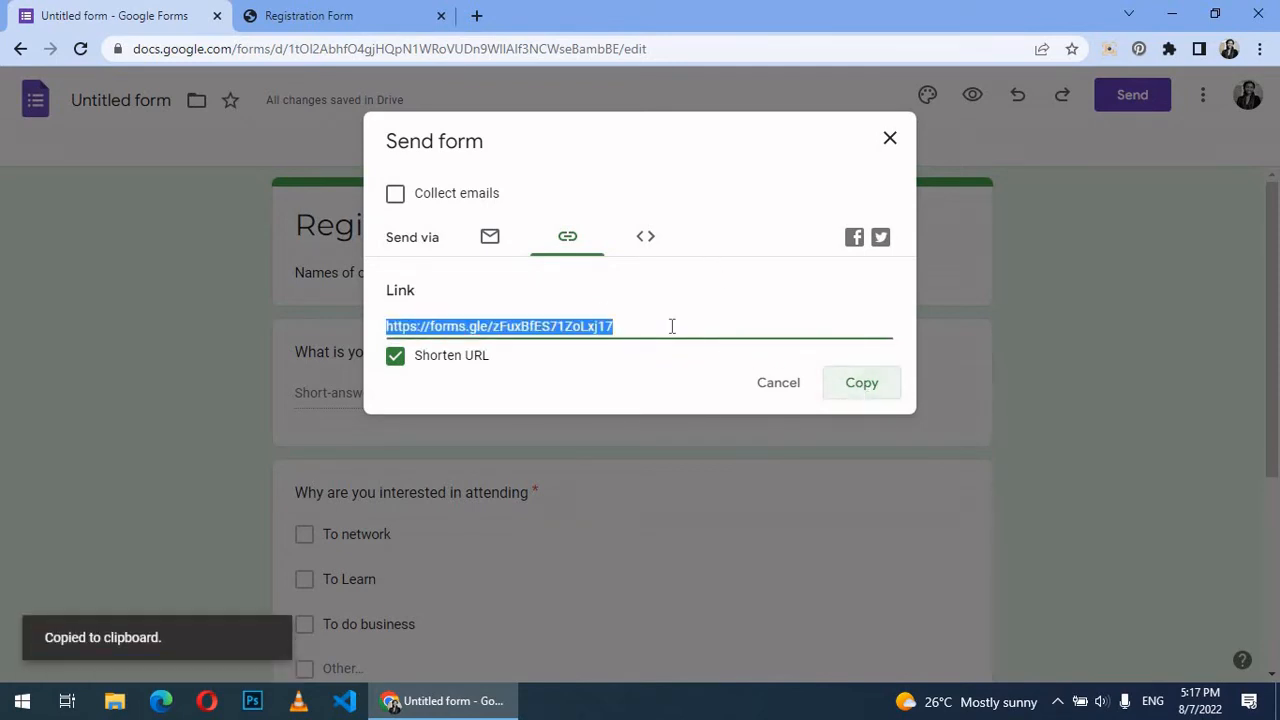
click(858, 388)
click(889, 138)
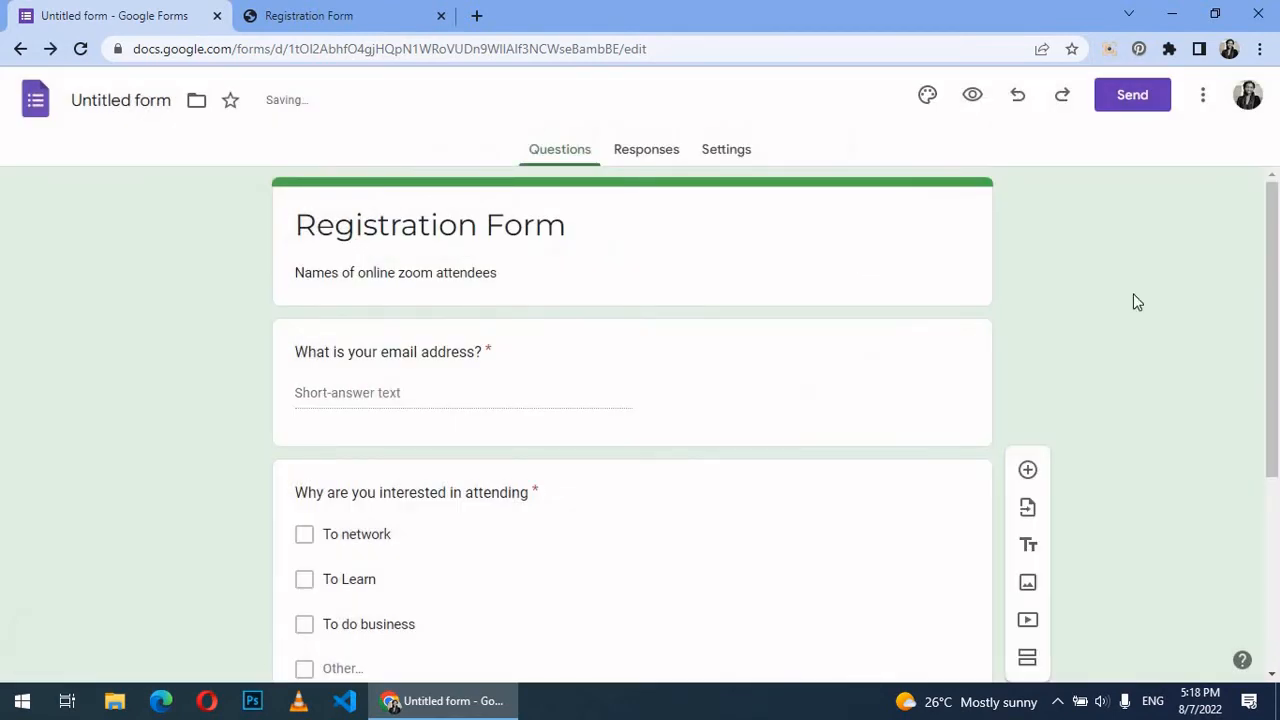
Step: In the form's response settings, switch Collect email addresses on and back off, and enable Limit to 1 response
click(646, 160)
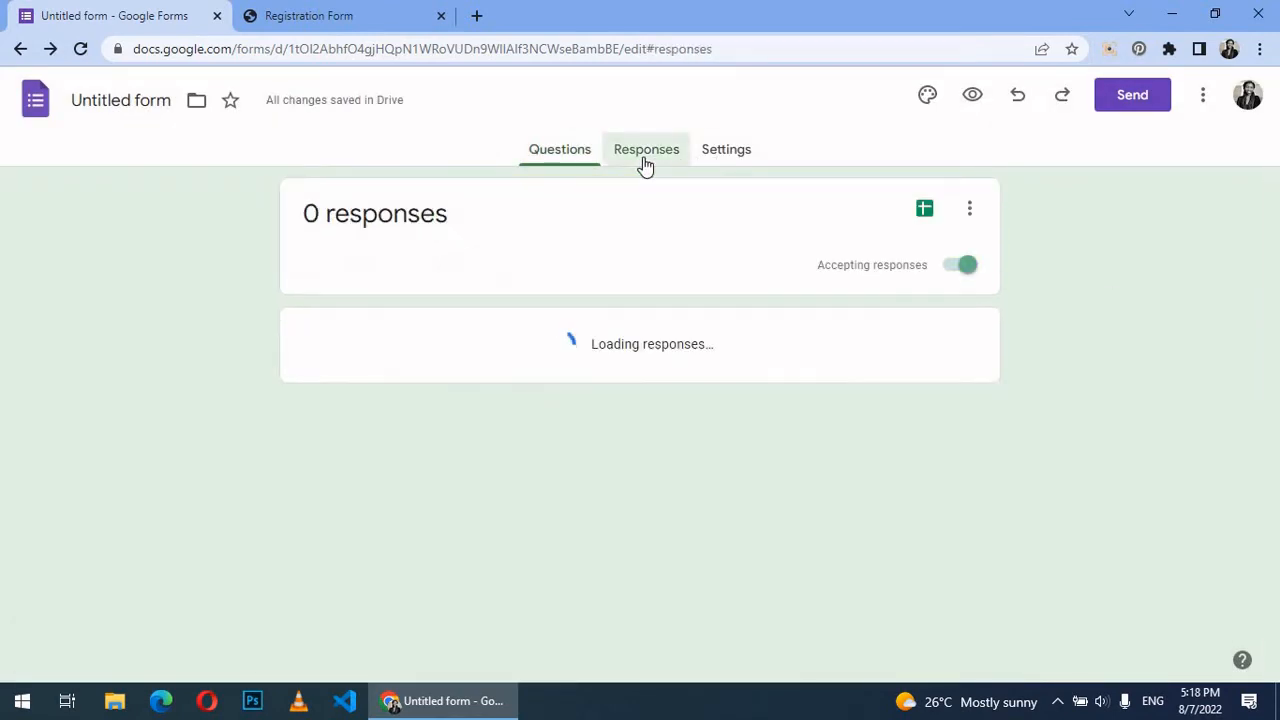
click(718, 149)
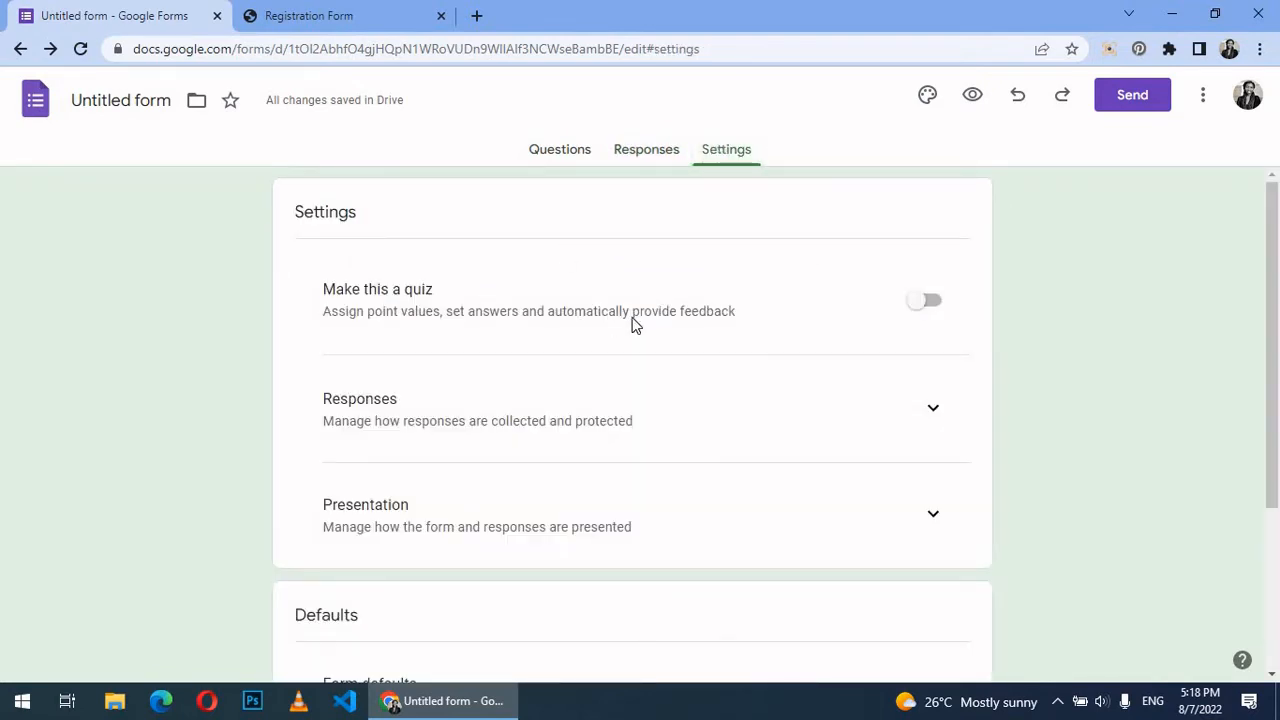
scroll(632, 323, down, 3)
scroll(632, 323, up, 3)
click(930, 410)
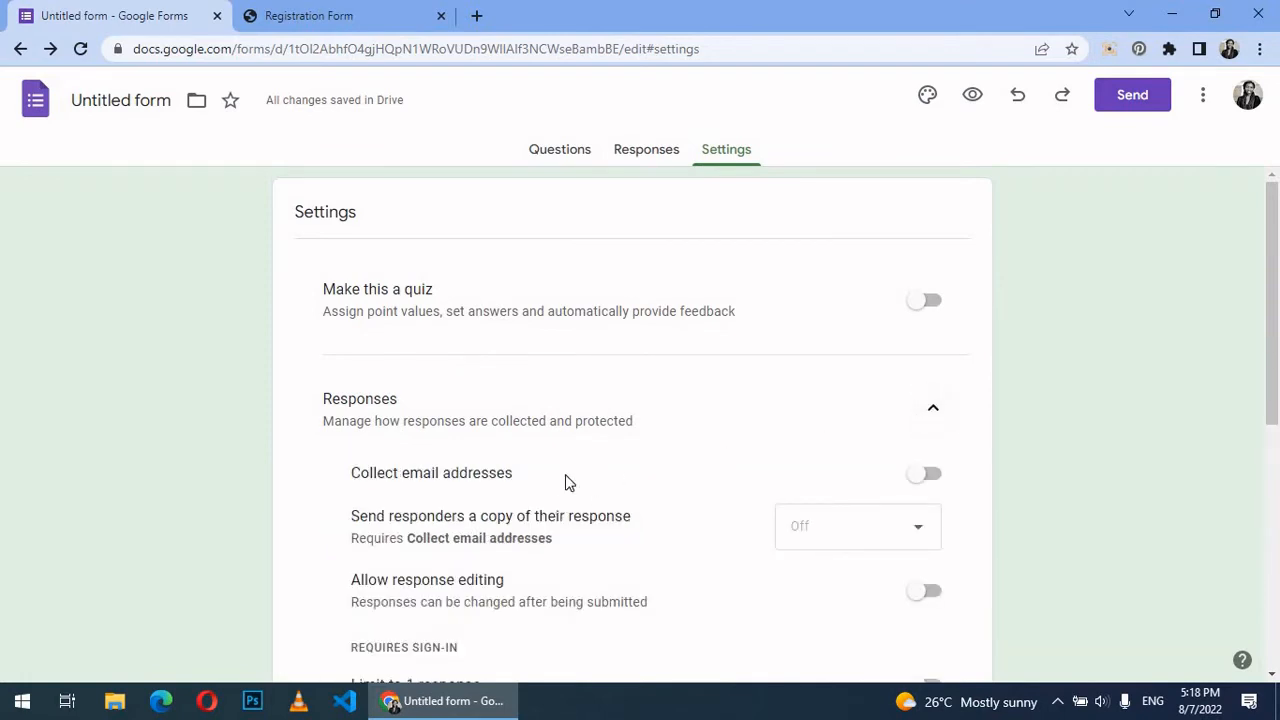
scroll(565, 483, down, 1)
click(927, 381)
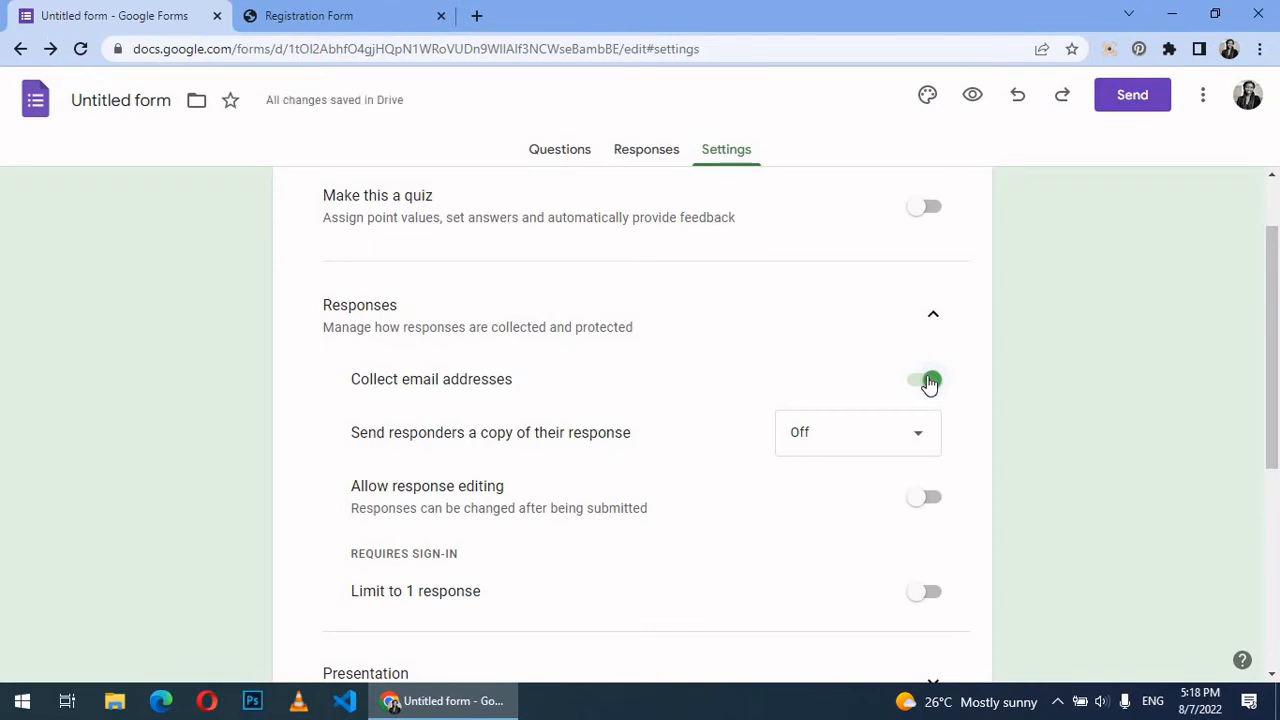
click(929, 380)
scroll(666, 400, down, 3)
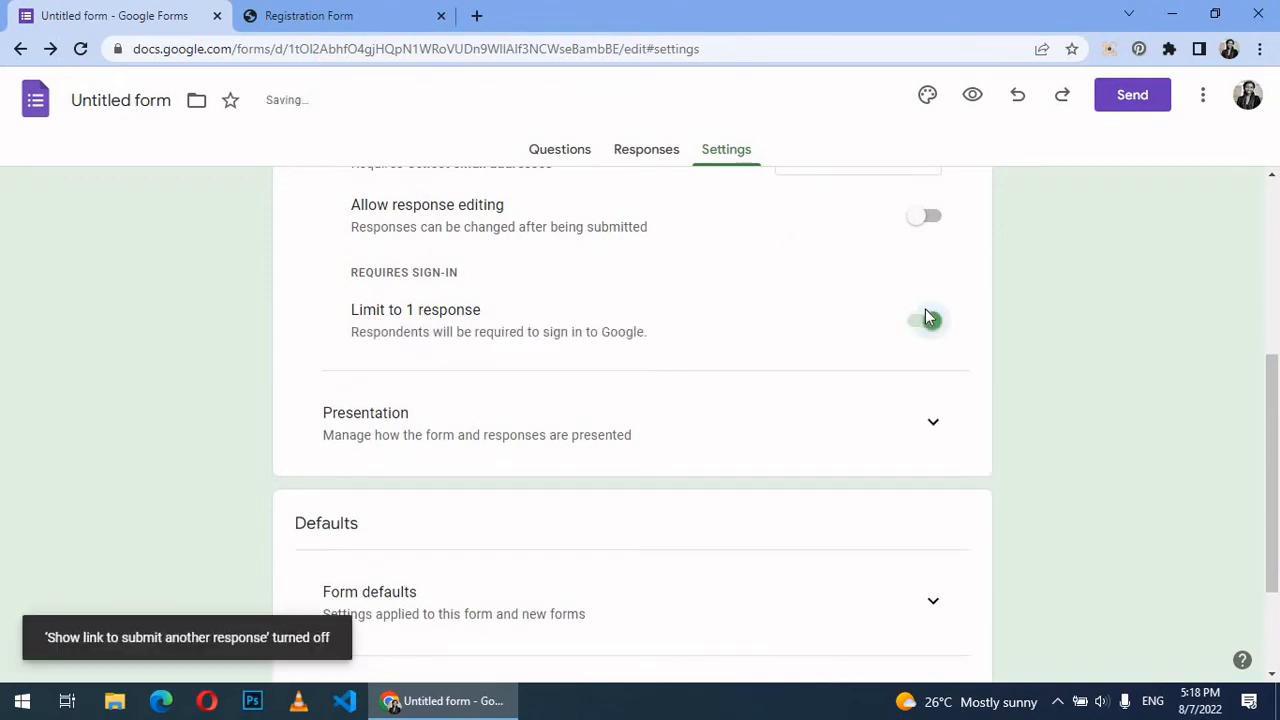
Step: Examine the form defaults and question defaults in the settings, and return to the form's questions
scroll(914, 446, down, 2)
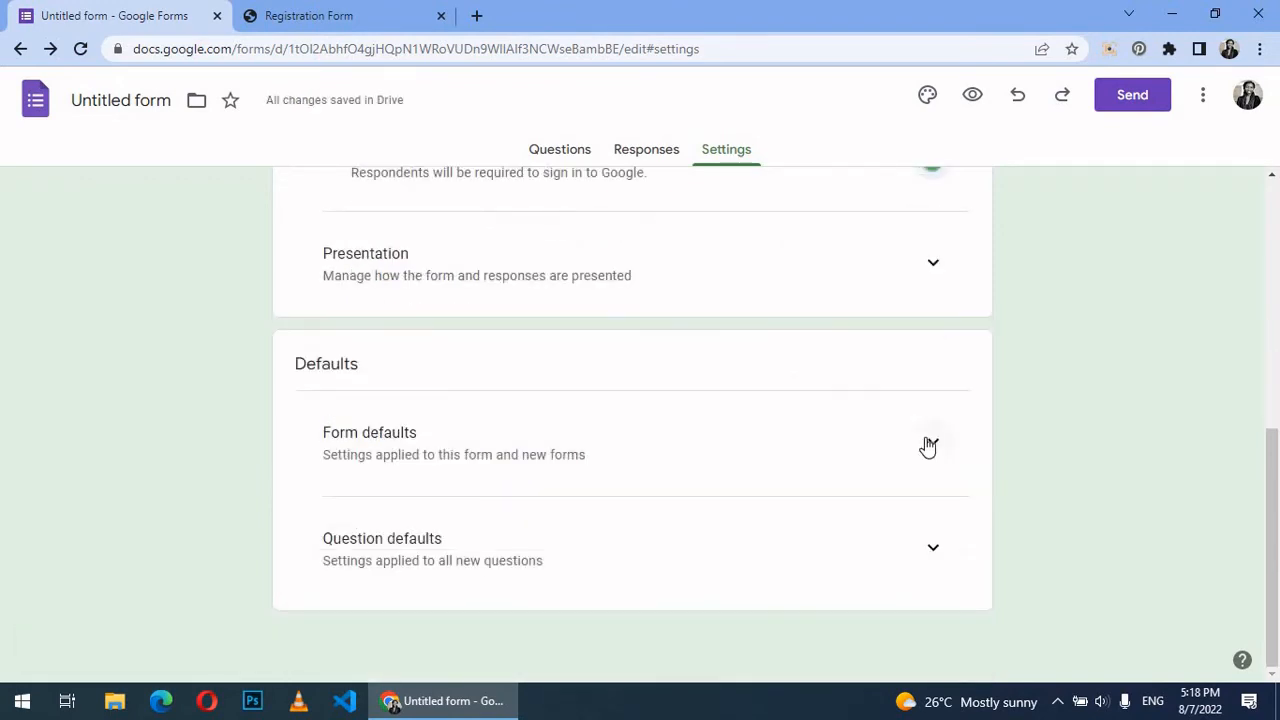
click(928, 446)
scroll(700, 445, down, 1)
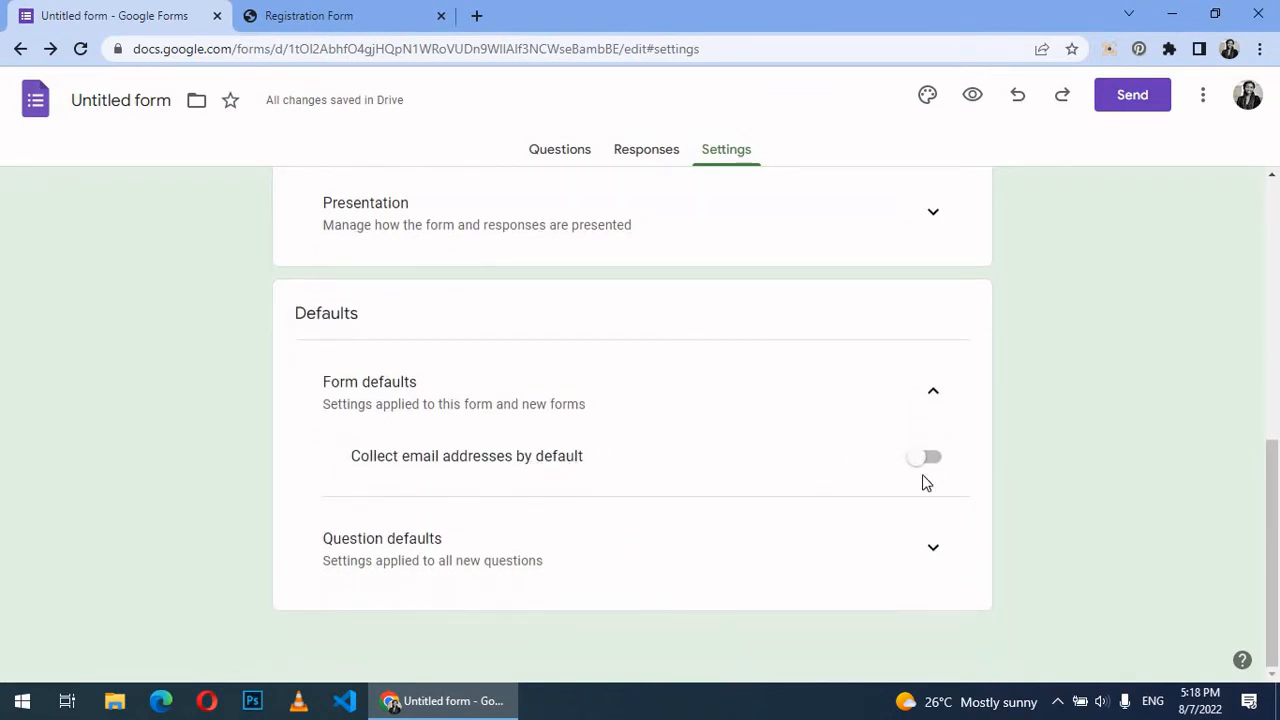
click(928, 552)
scroll(845, 531, down, 1)
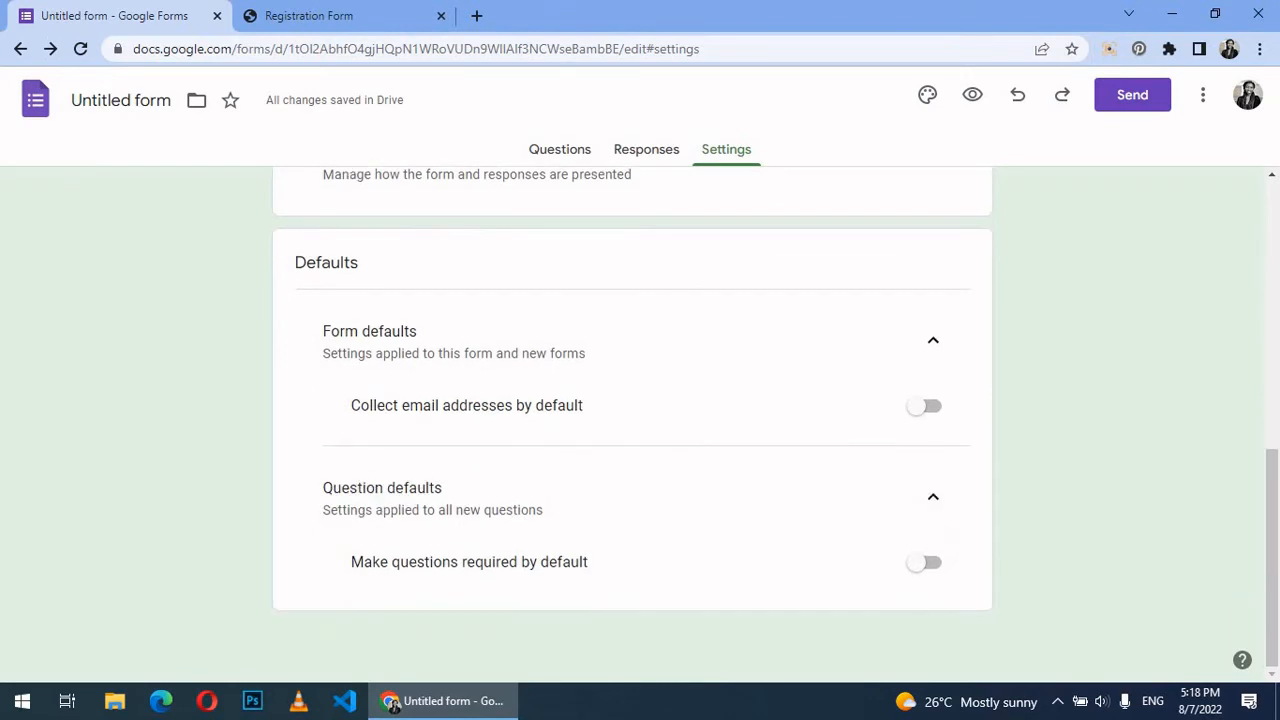
scroll(845, 531, up, 5)
click(574, 164)
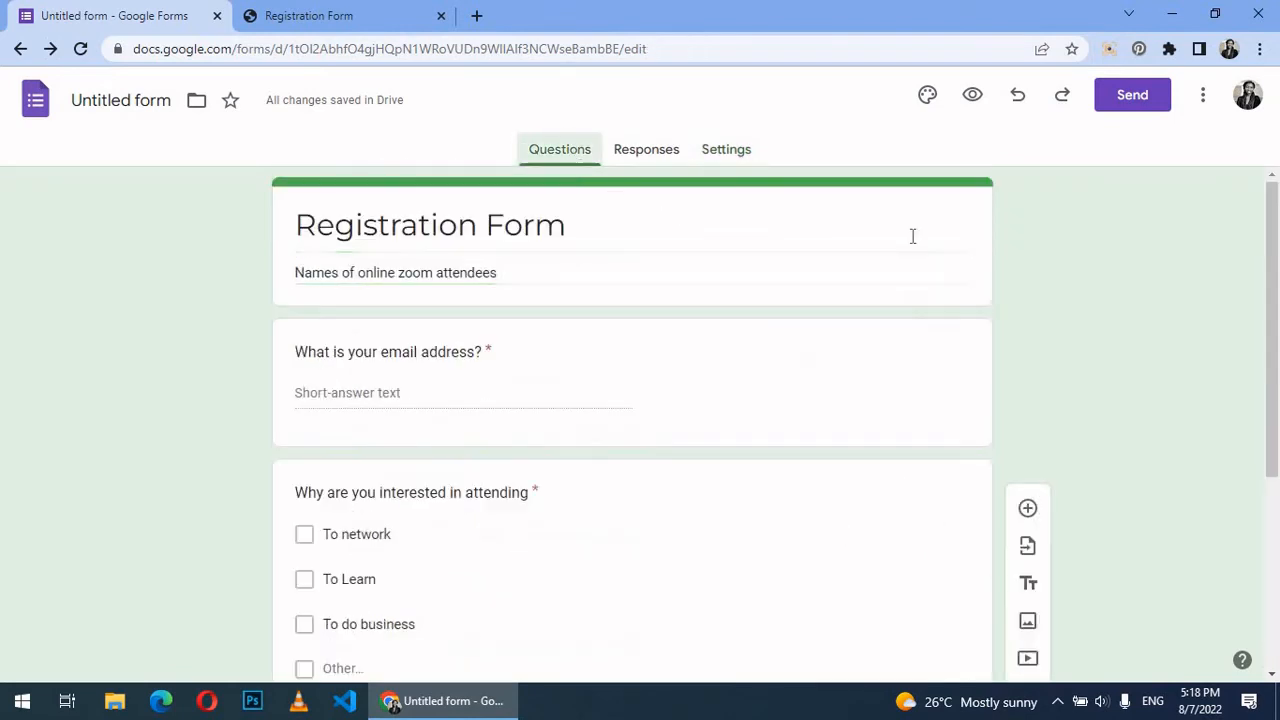
Step: In a separate browser window, fill in the form's email address and select To network, To Learn and To do business
click(1260, 49)
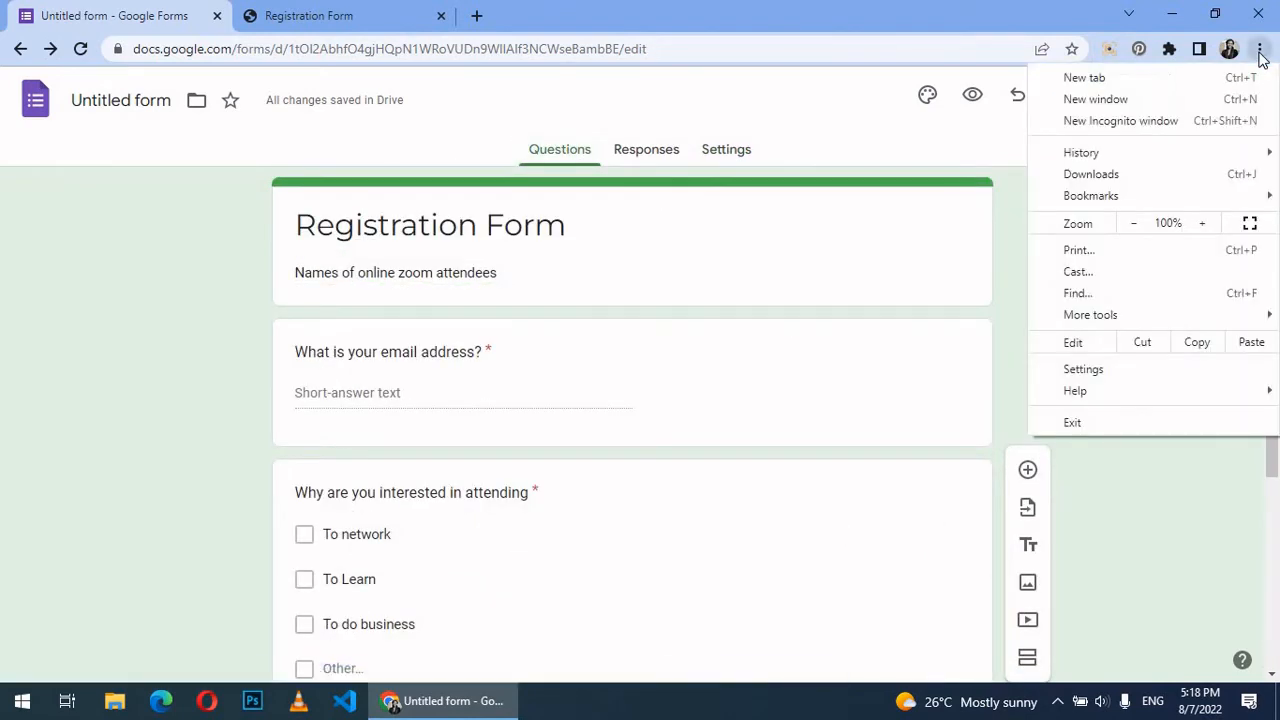
click(1114, 128)
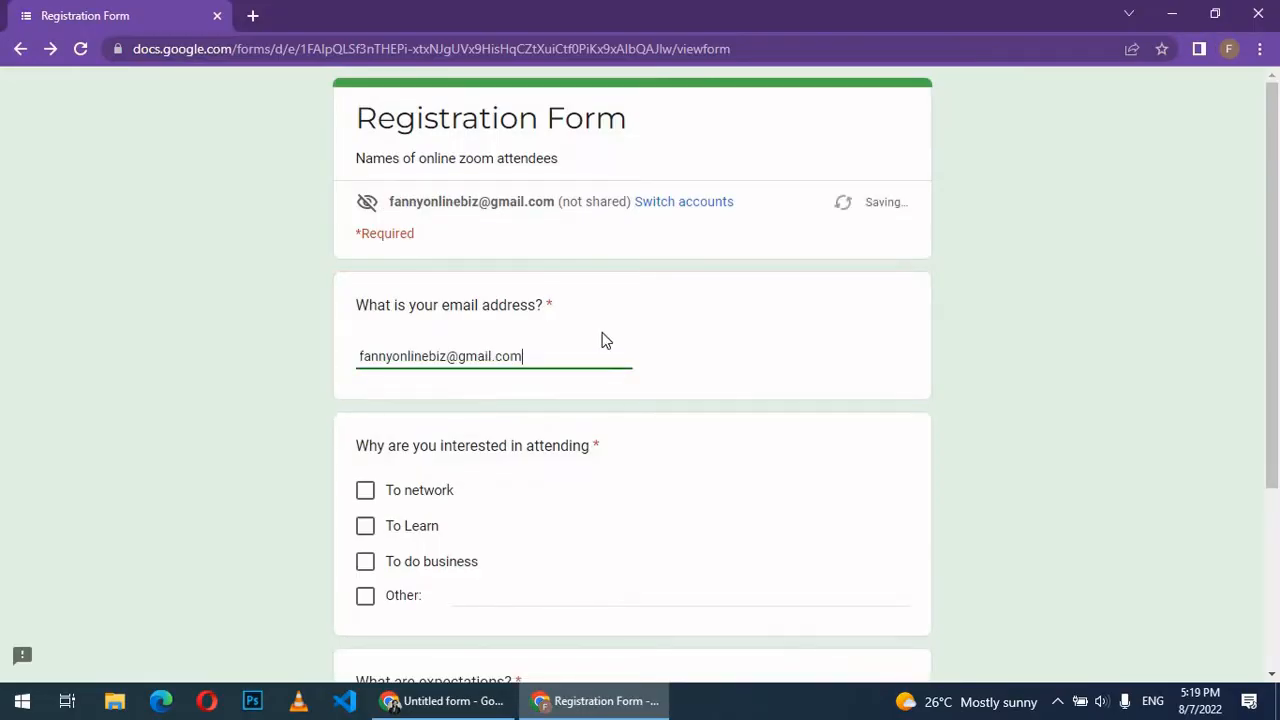
scroll(605, 340, down, 3)
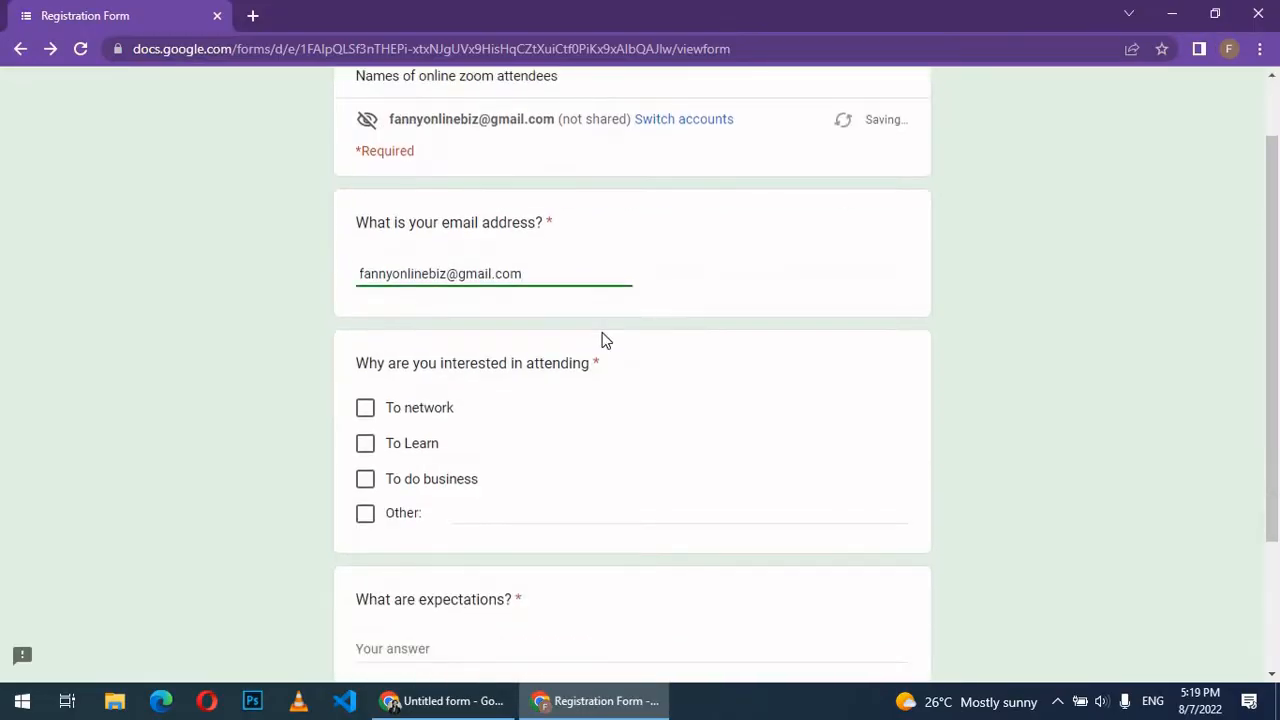
click(365, 226)
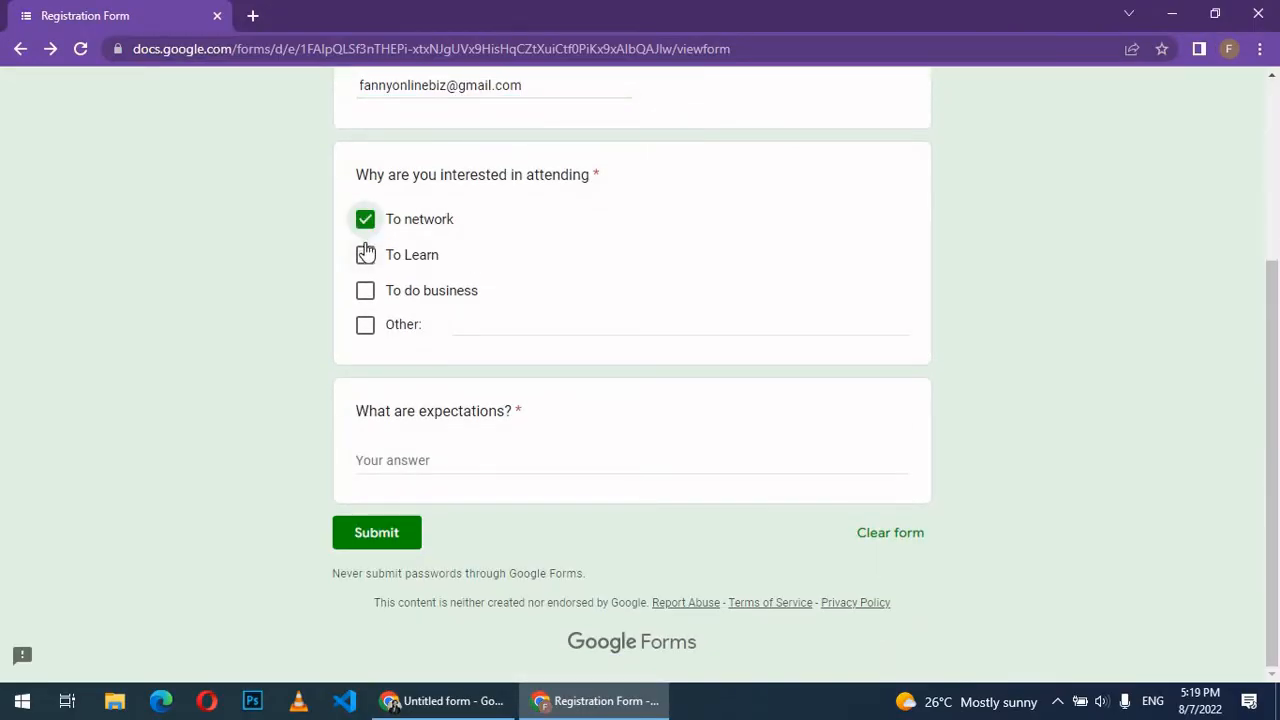
click(365, 256)
click(364, 296)
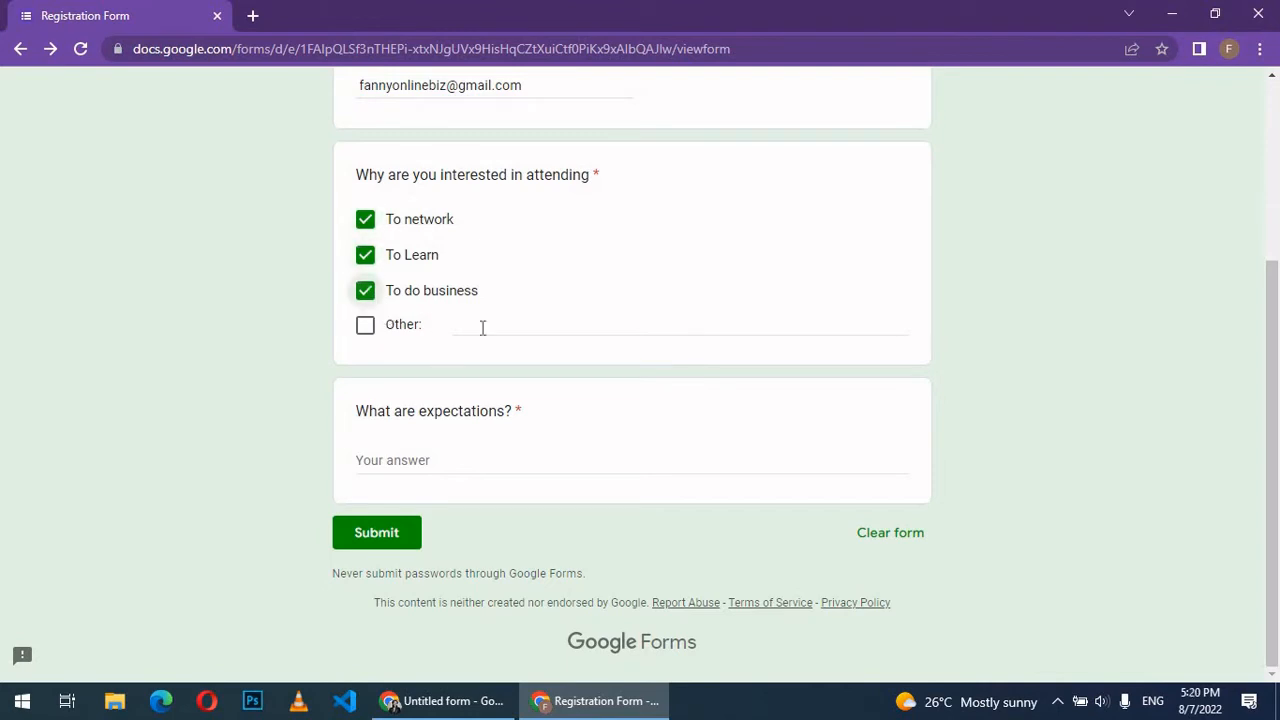
Step: Answer the expectations question with "Meeting new people" and submit the form
click(610, 326)
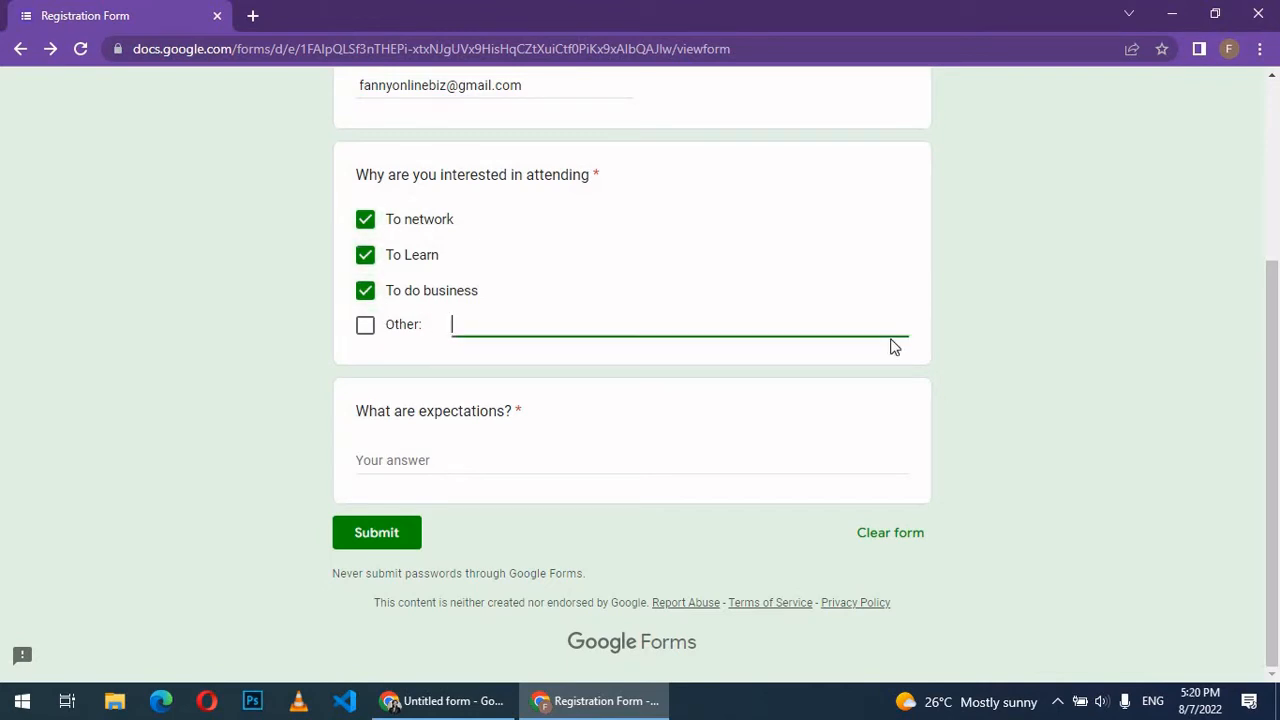
click(414, 458)
text(Meet)
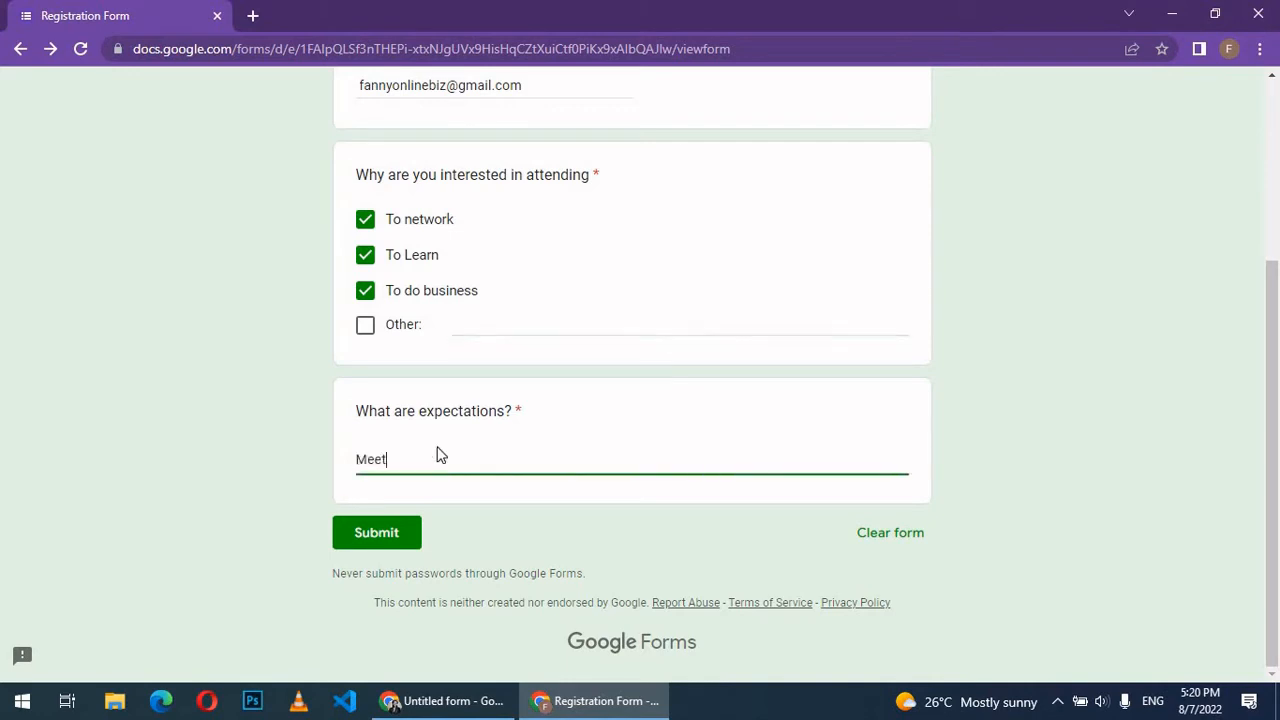
text(ing new people)
click(374, 533)
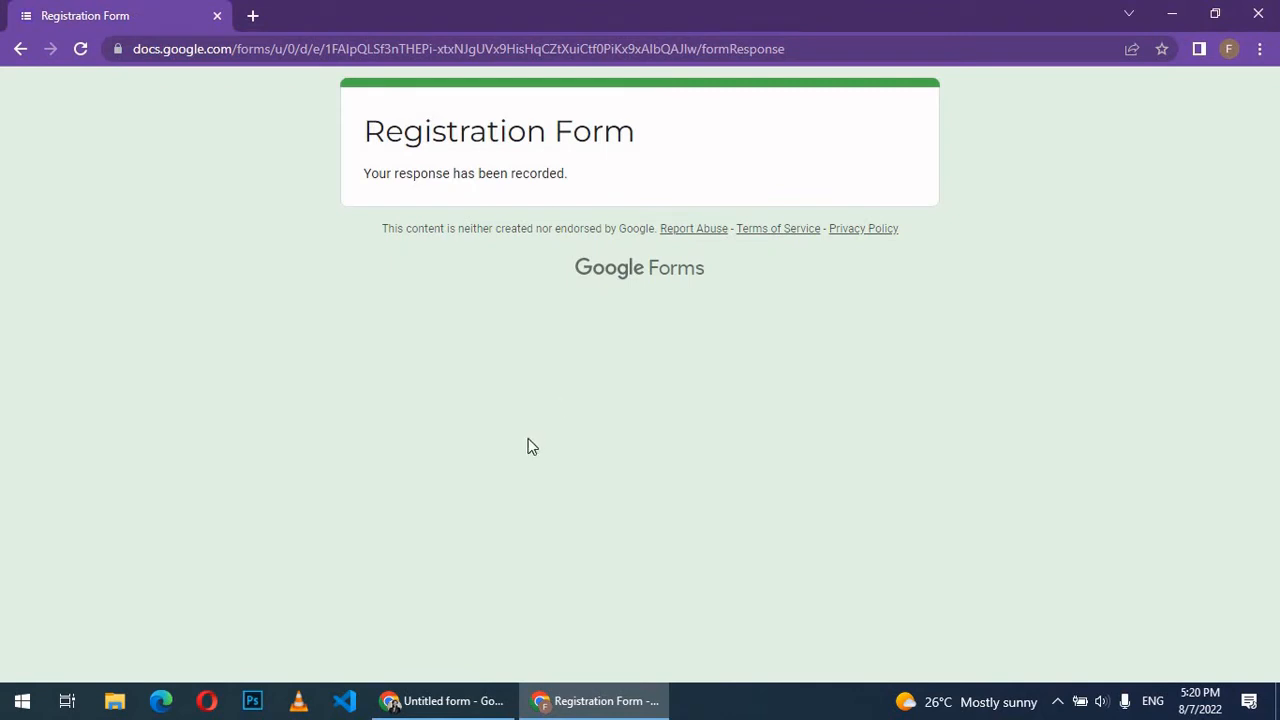
Step: Switch back to the form editor window and review the summary of submitted responses for each question
click(441, 700)
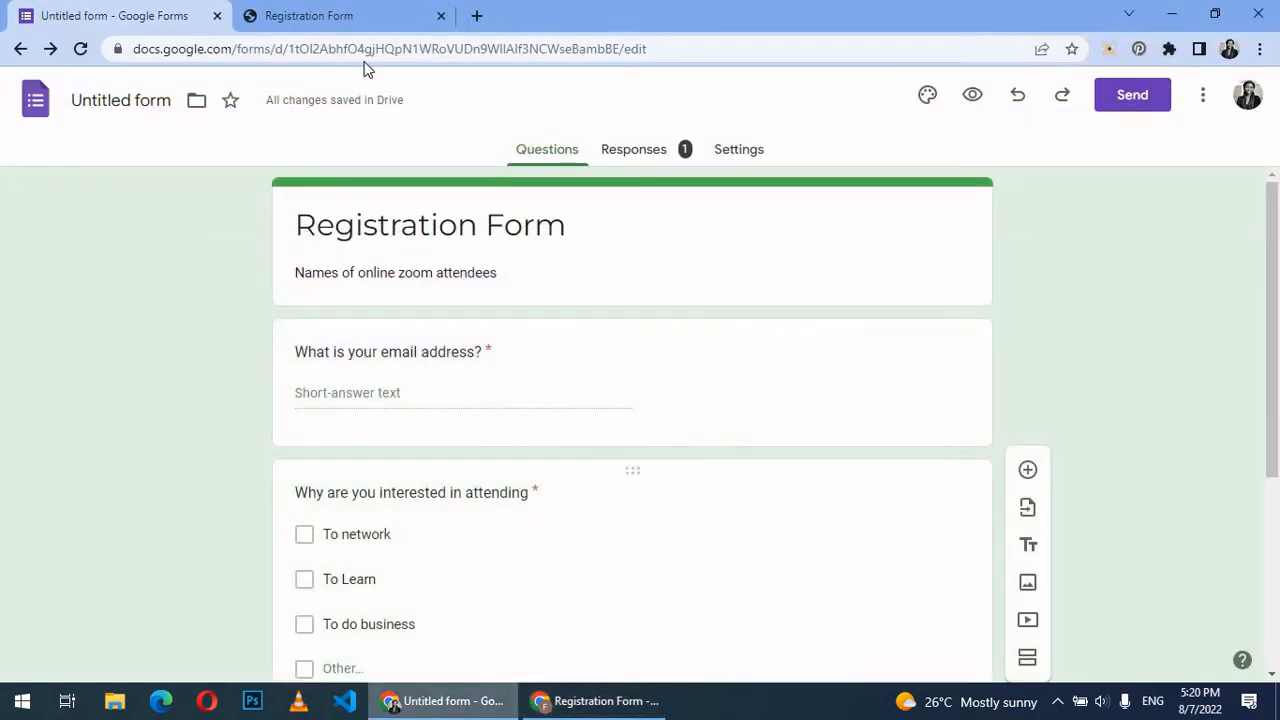
click(634, 151)
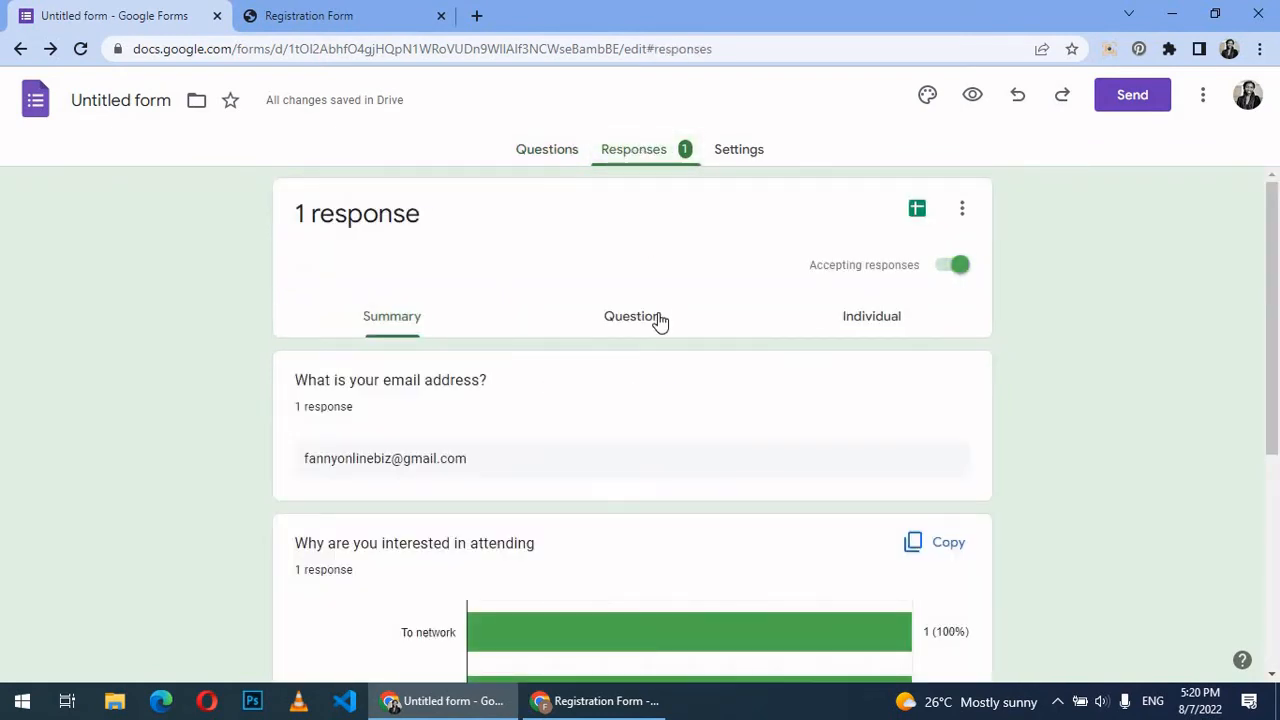
scroll(378, 437, down, 1)
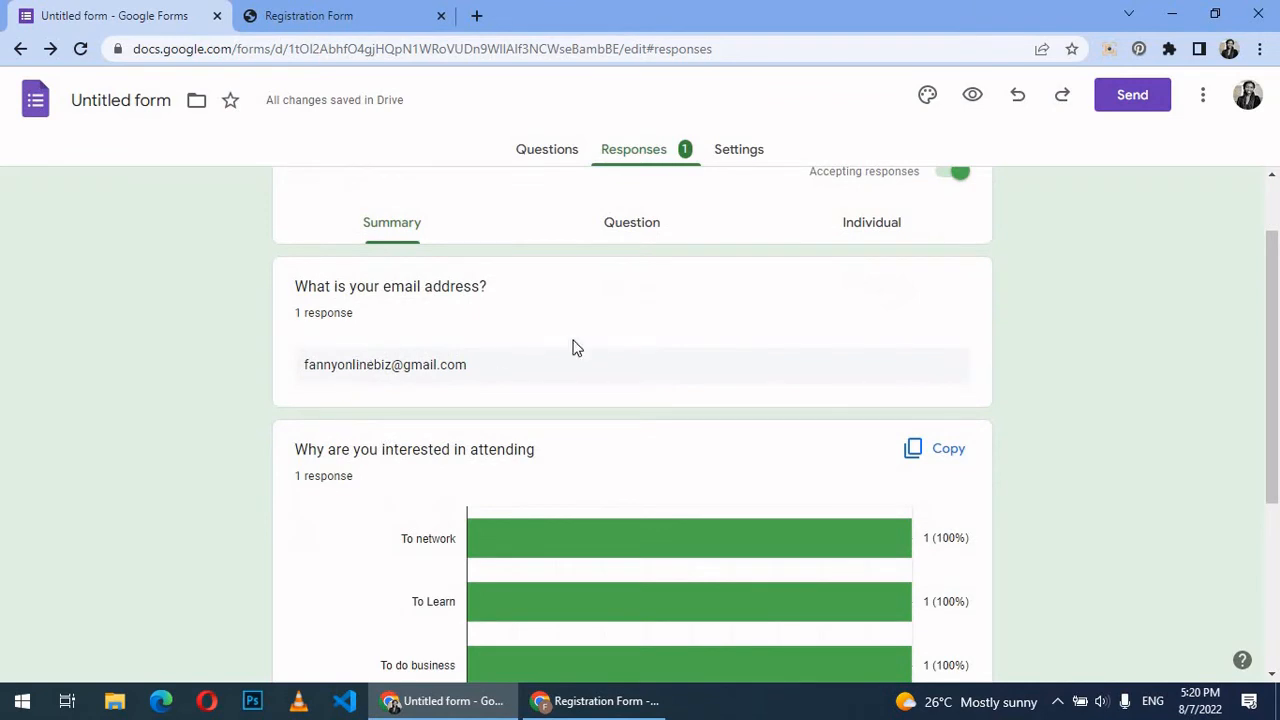
scroll(449, 367, down, 2)
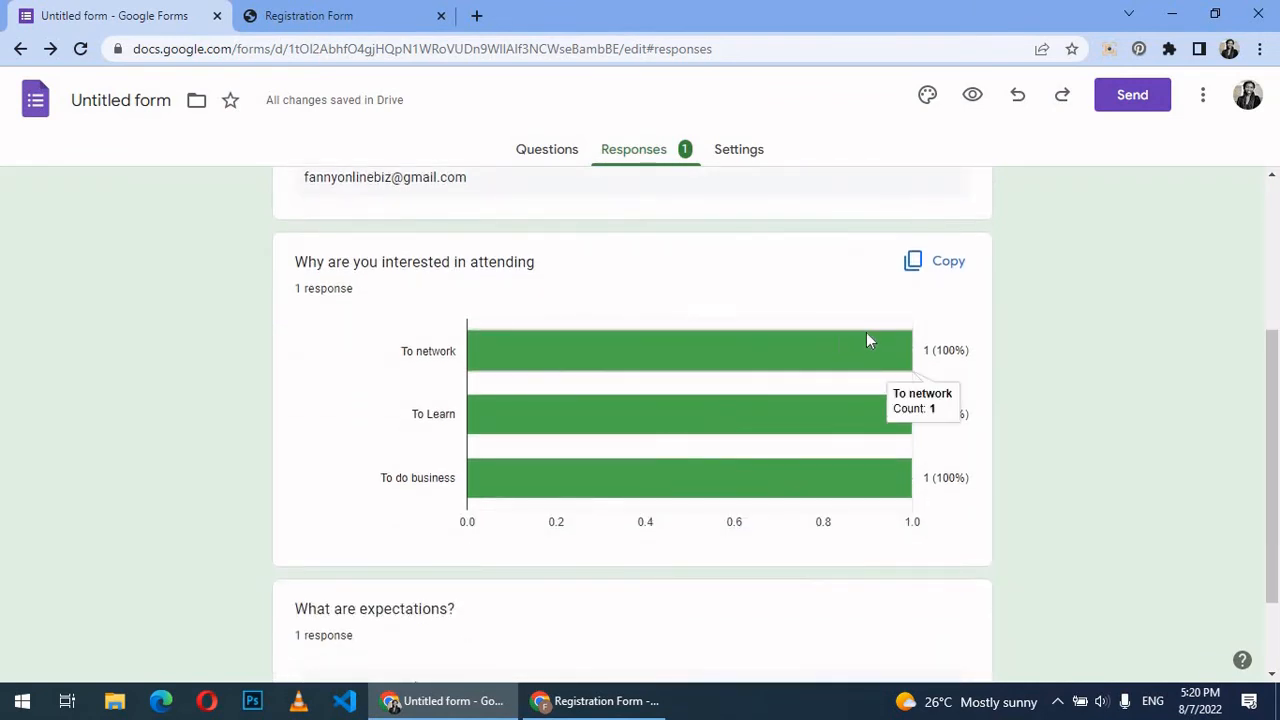
scroll(686, 378, down, 1)
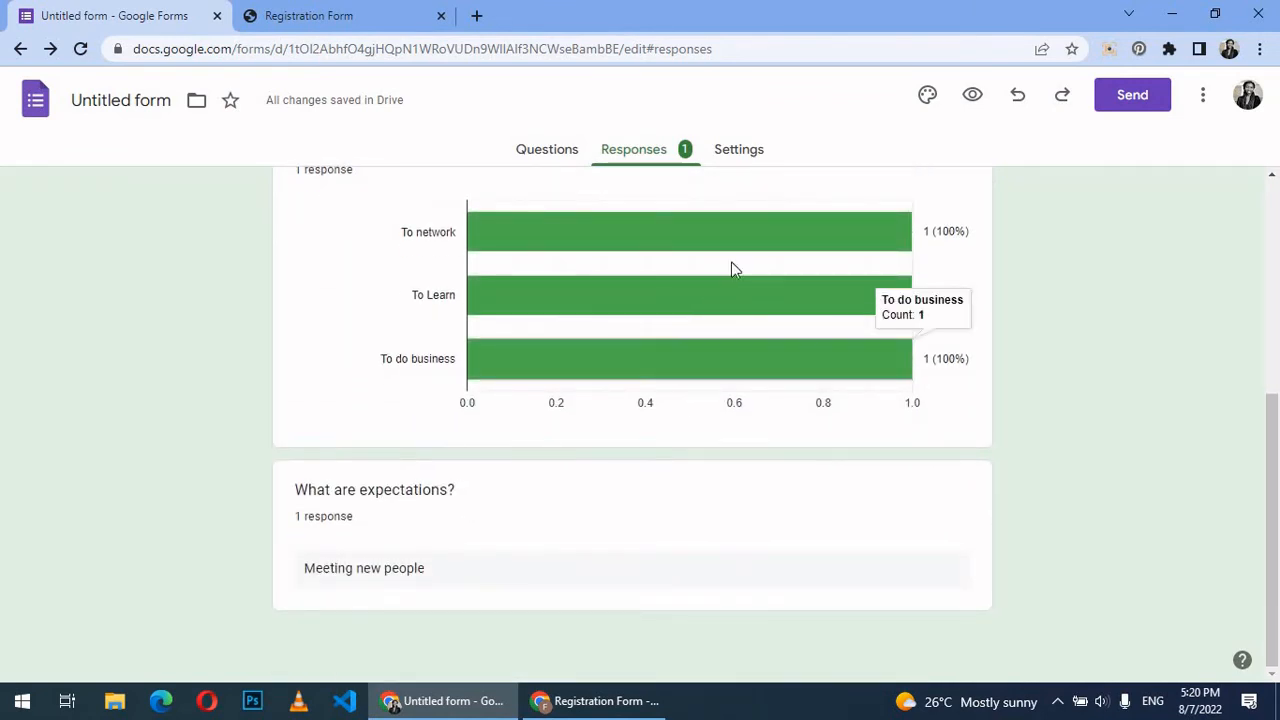
Step: Create a new spreadsheet named "Registration form (Responses)" as the destination for the form's responses
scroll(760, 256, up, 4)
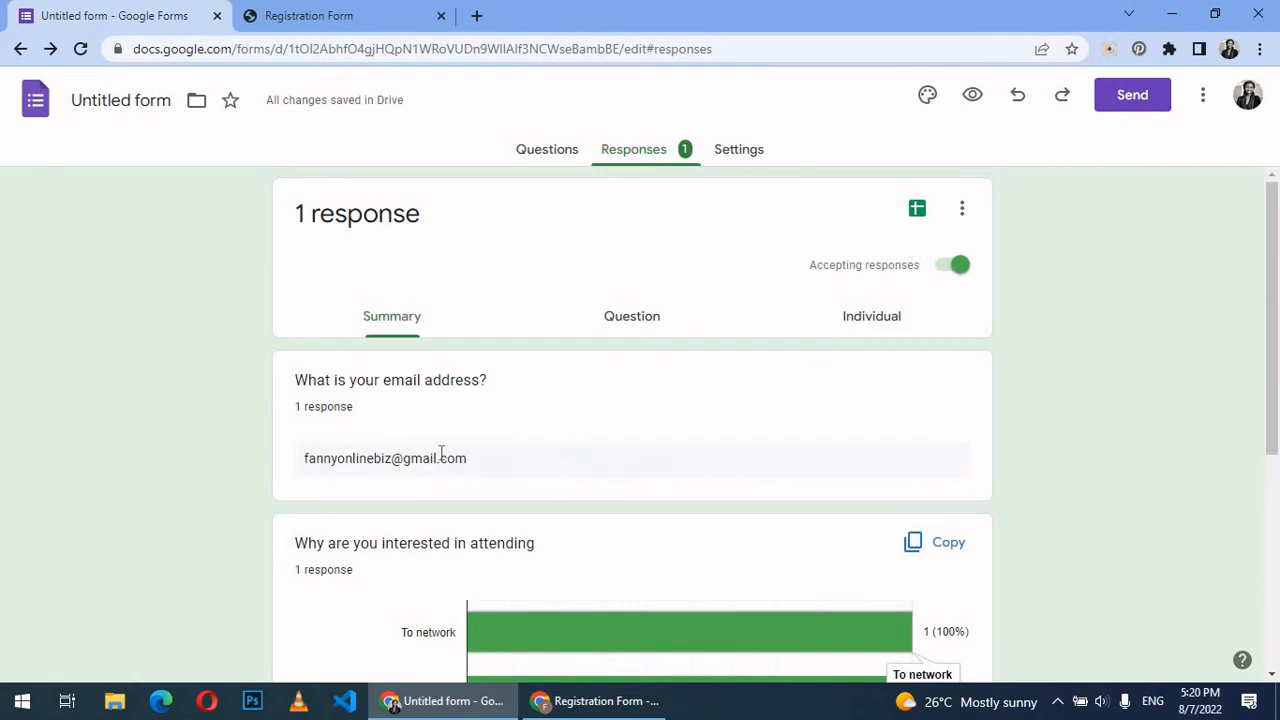
scroll(706, 326, down, 3)
scroll(851, 246, up, 3)
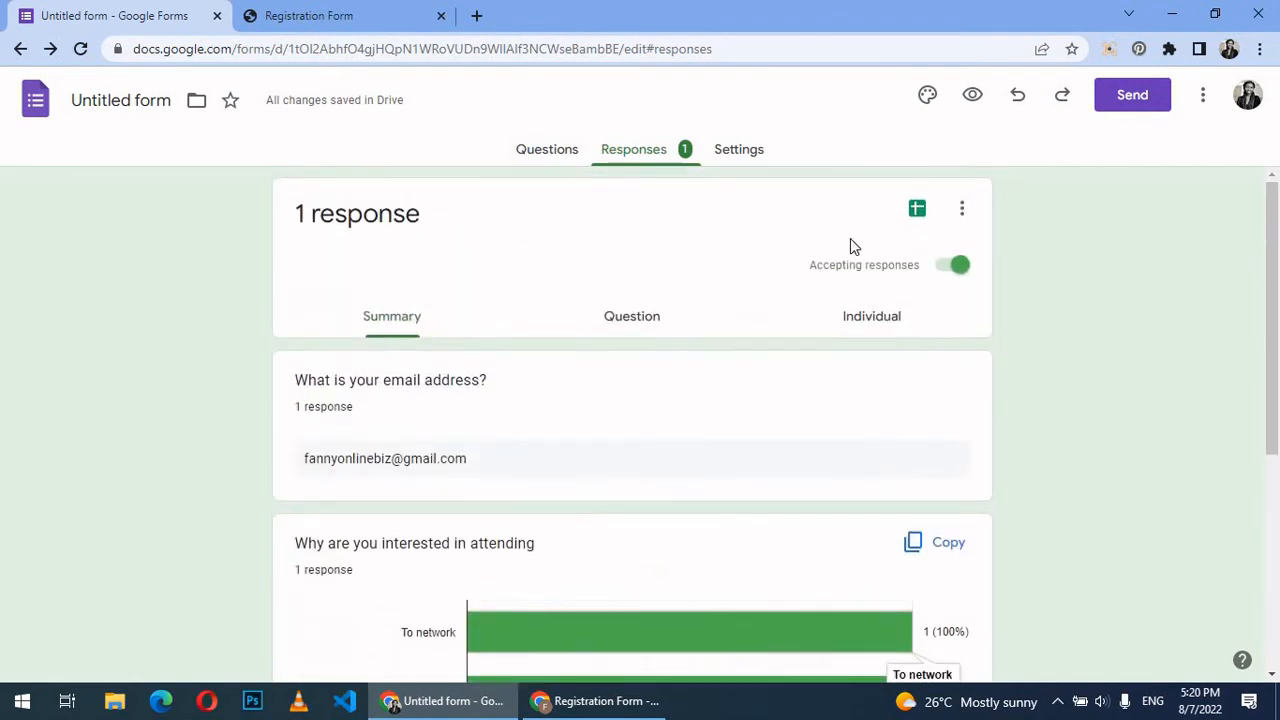
click(916, 210)
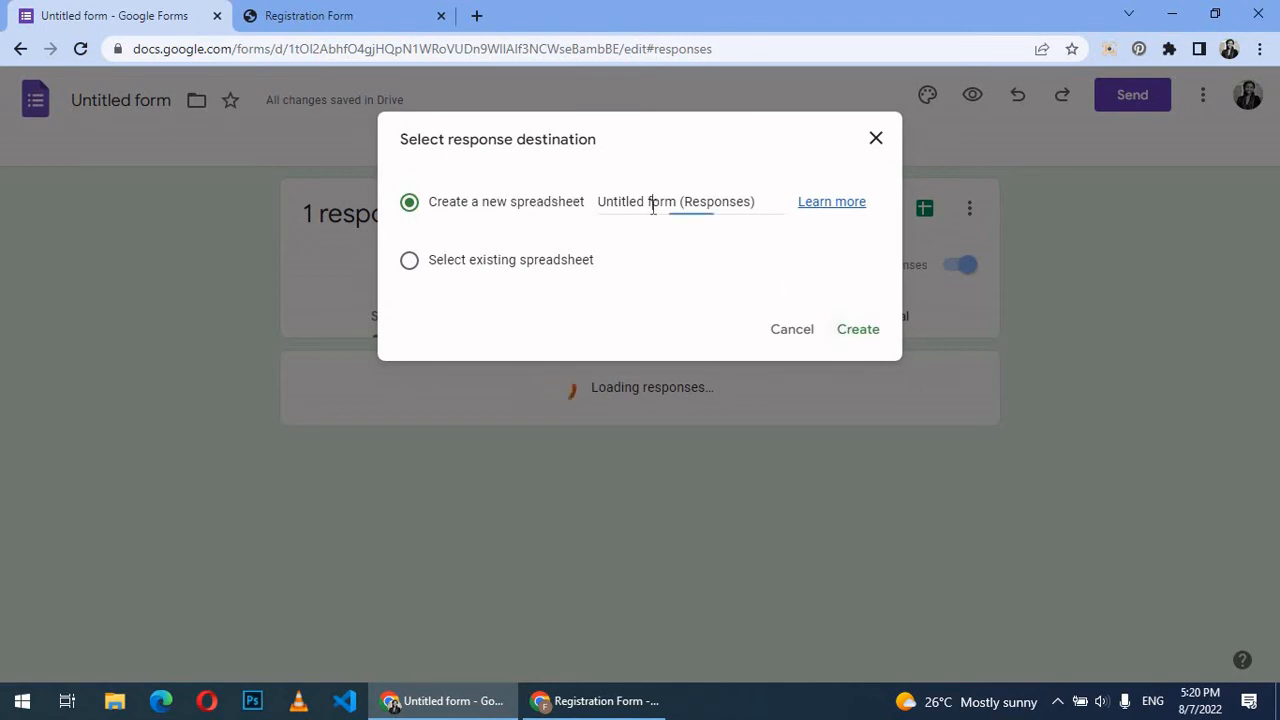
drag(645, 202, 578, 212)
text(Regi)
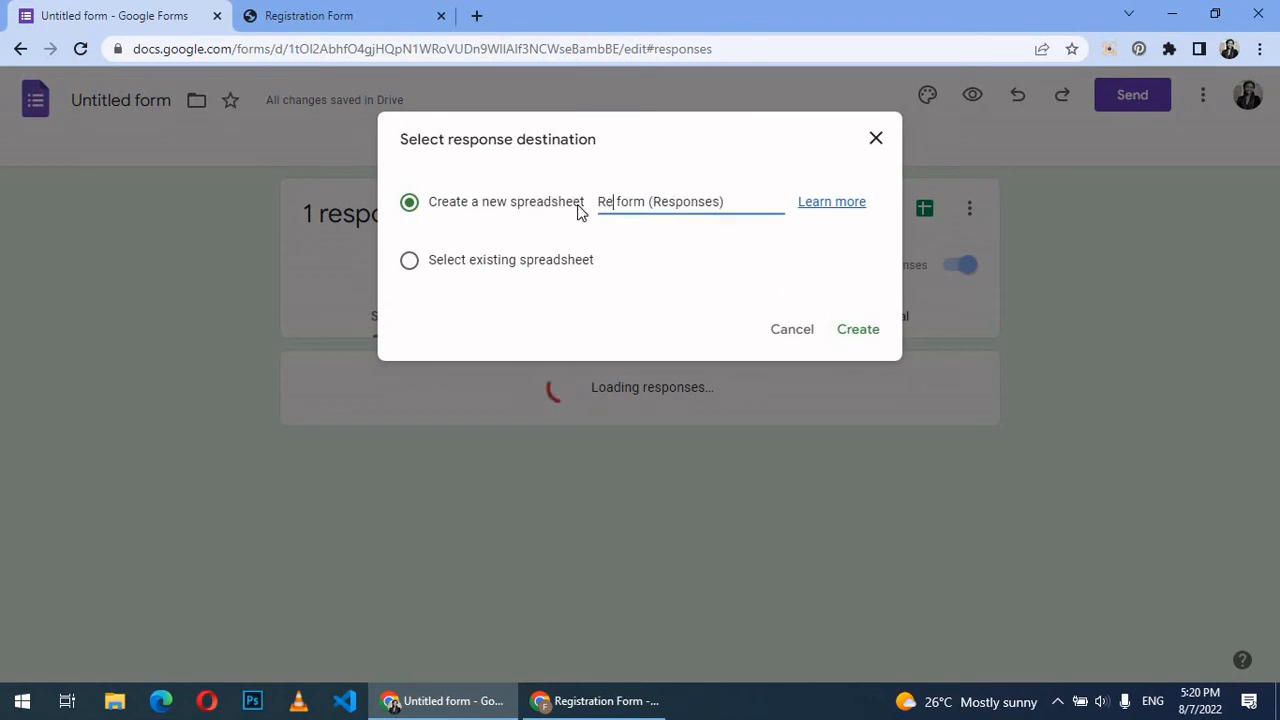
text(ration)
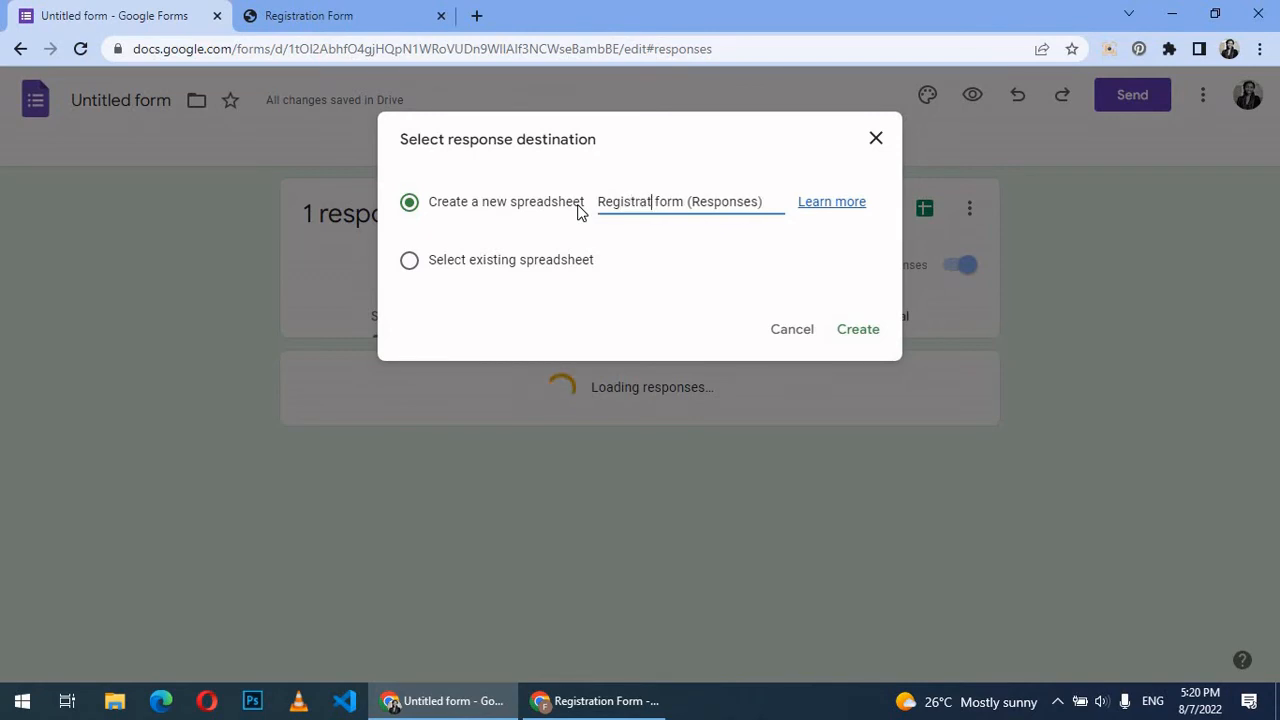
click(864, 331)
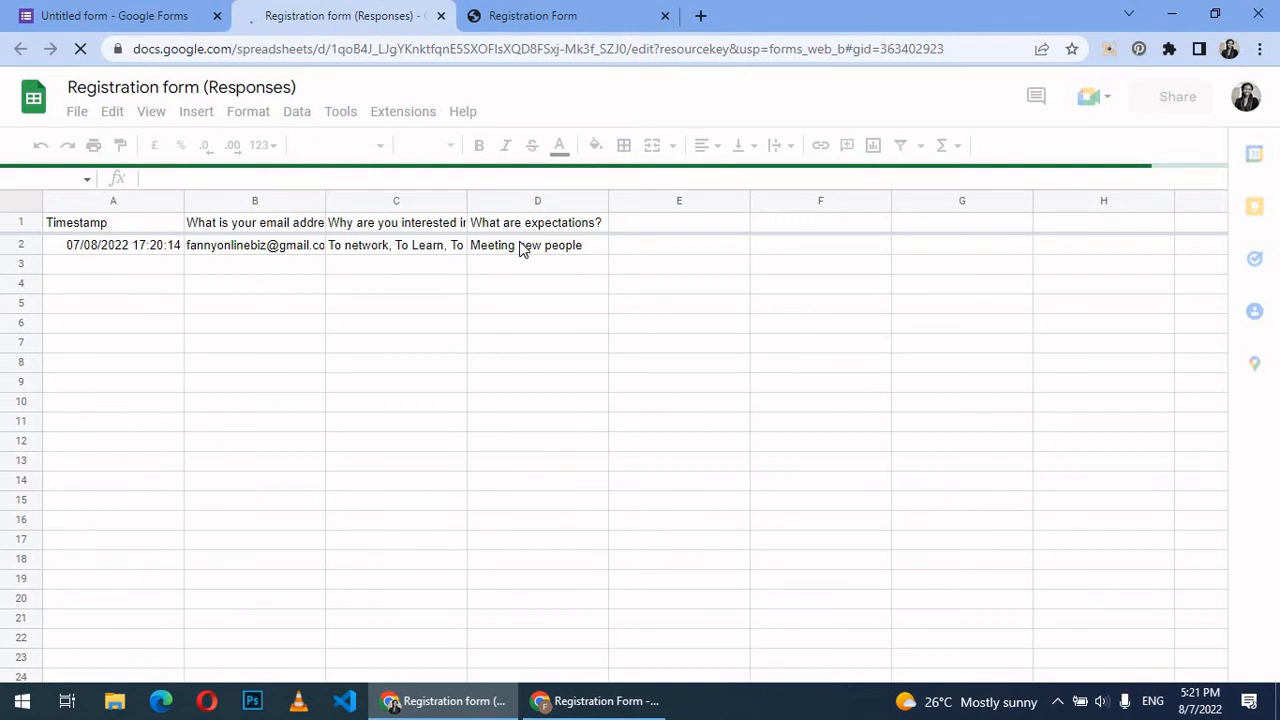
Step: Go to forms.google.com in the form editor's tab, create a form from the Party Invite template and dismiss the text styling tip
click(45, 12)
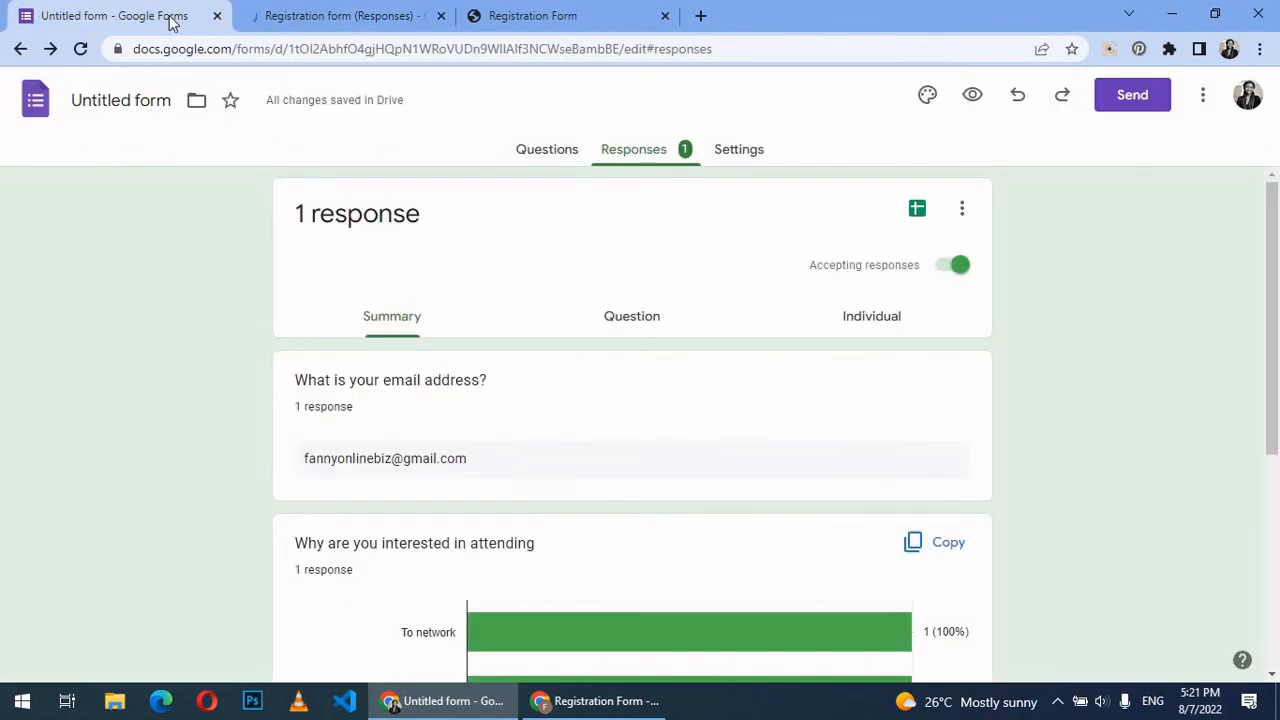
click(226, 50)
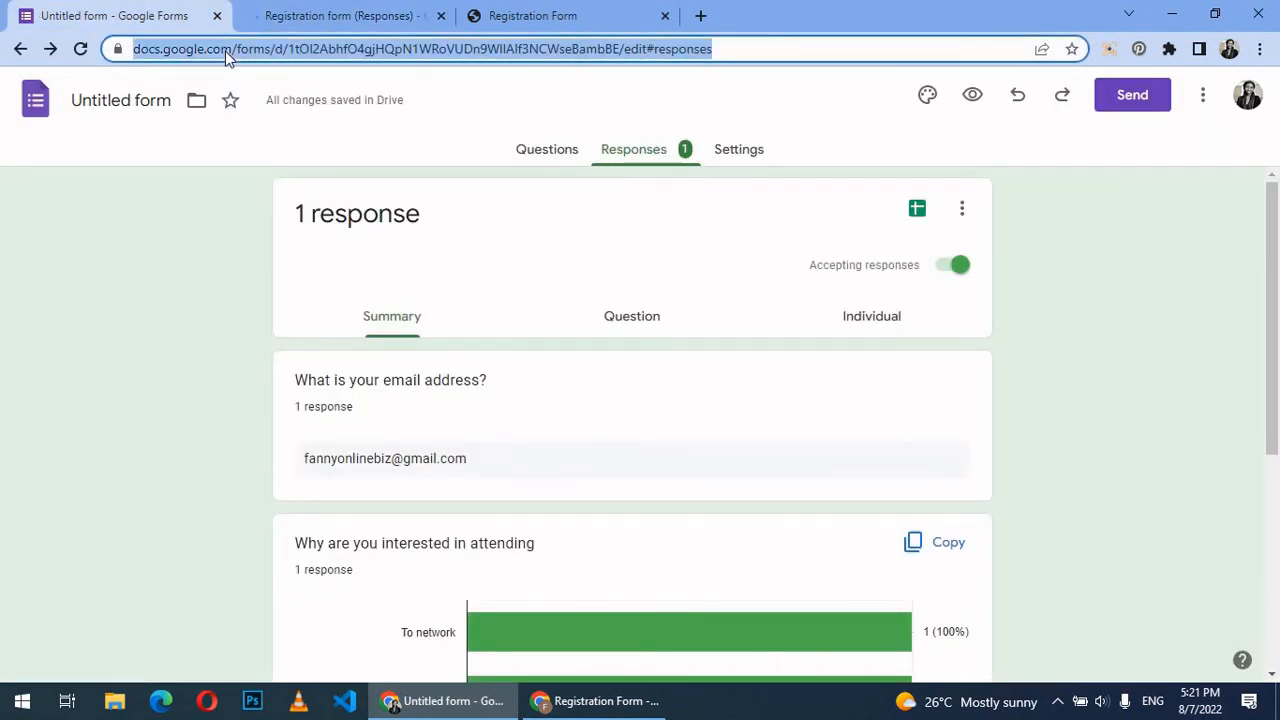
text(forms.)
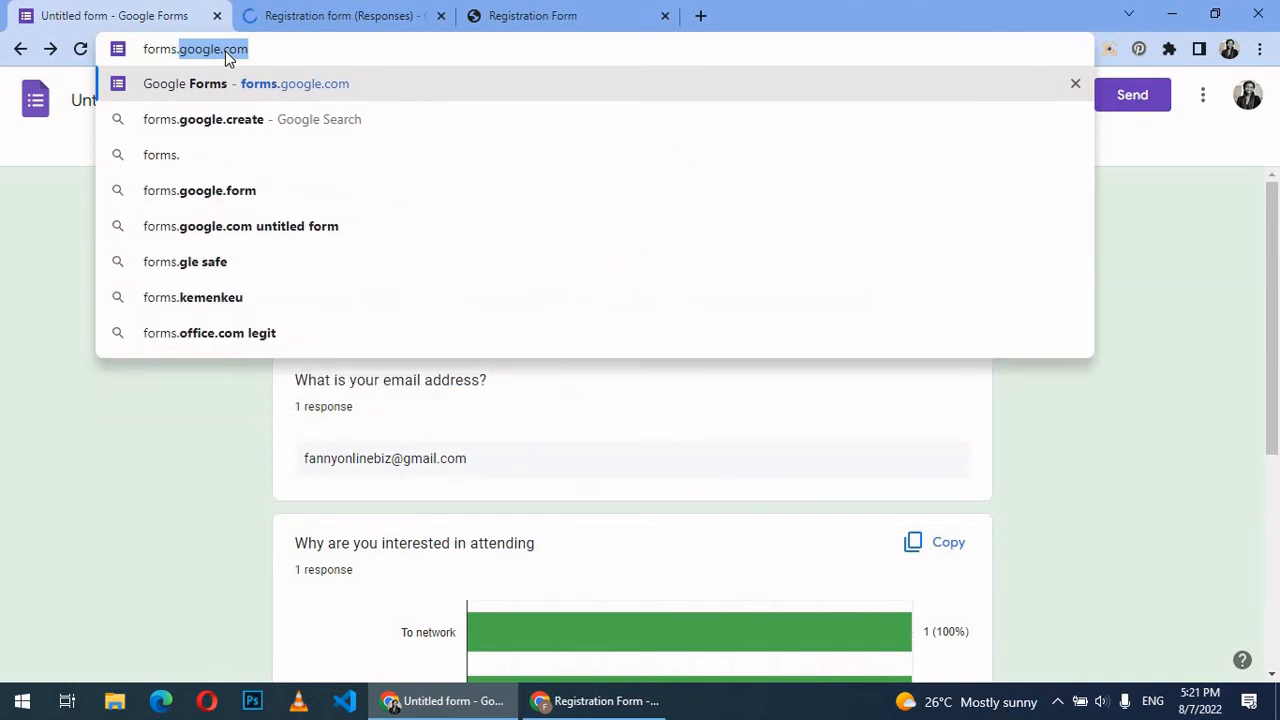
key(Return)
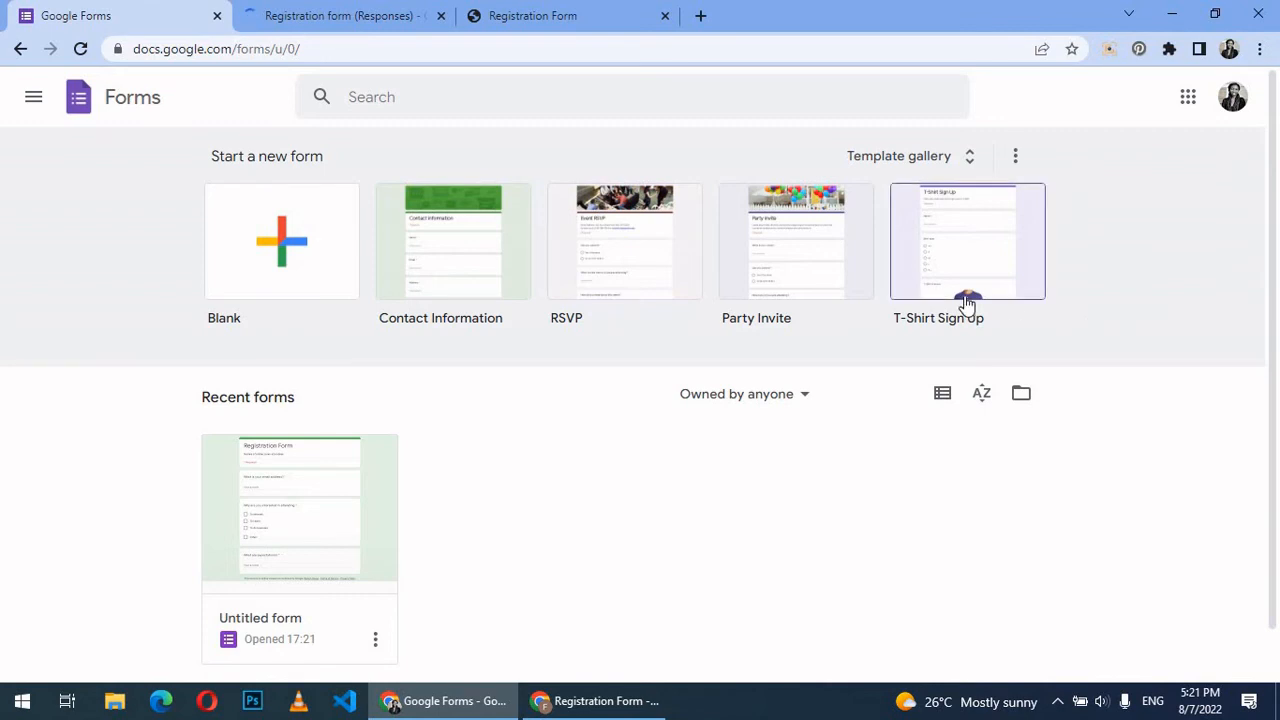
click(798, 276)
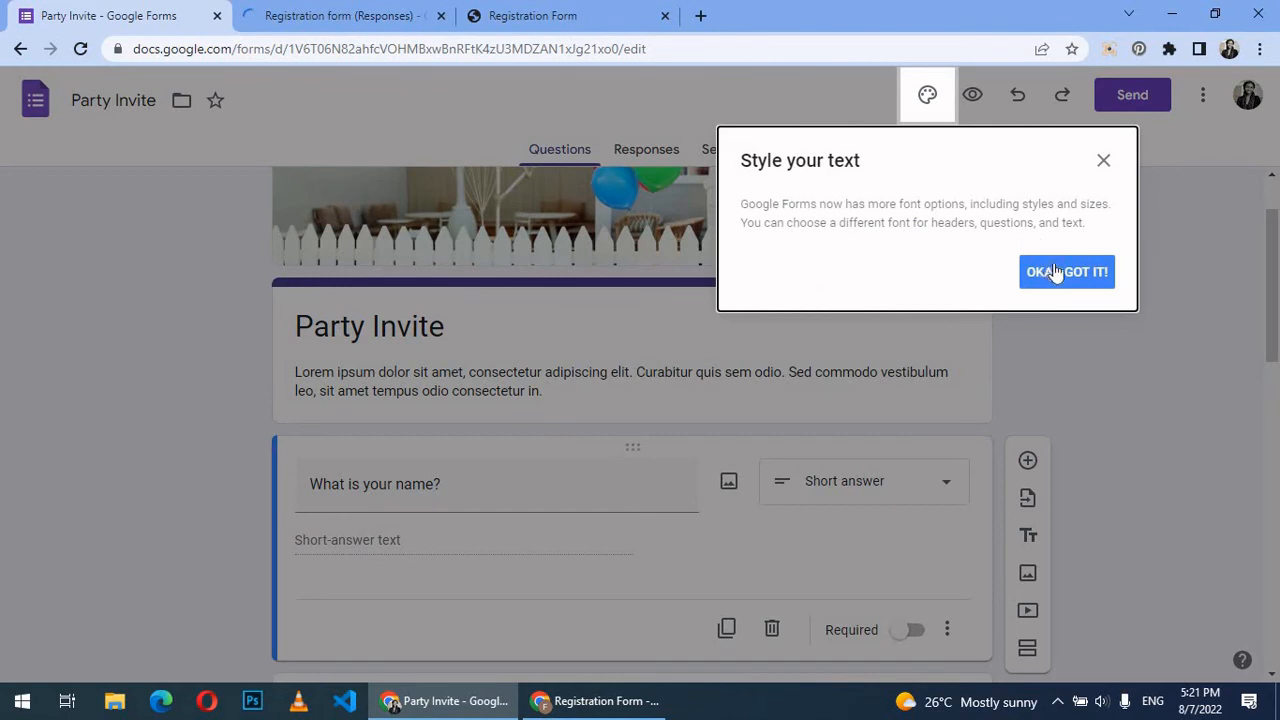
click(1055, 272)
Step: Look through the template's questions and set the form's theme colour to orange, trying green and blue-grey along the way
scroll(466, 426, down, 5)
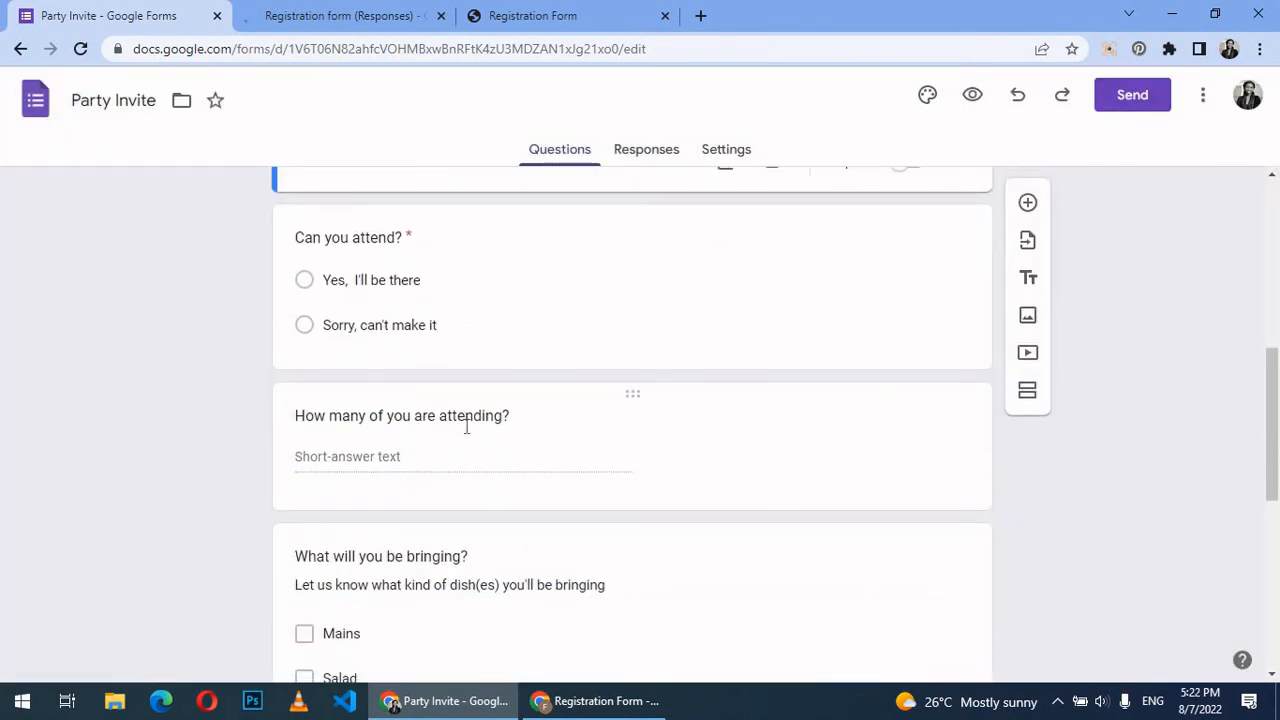
scroll(465, 426, down, 6)
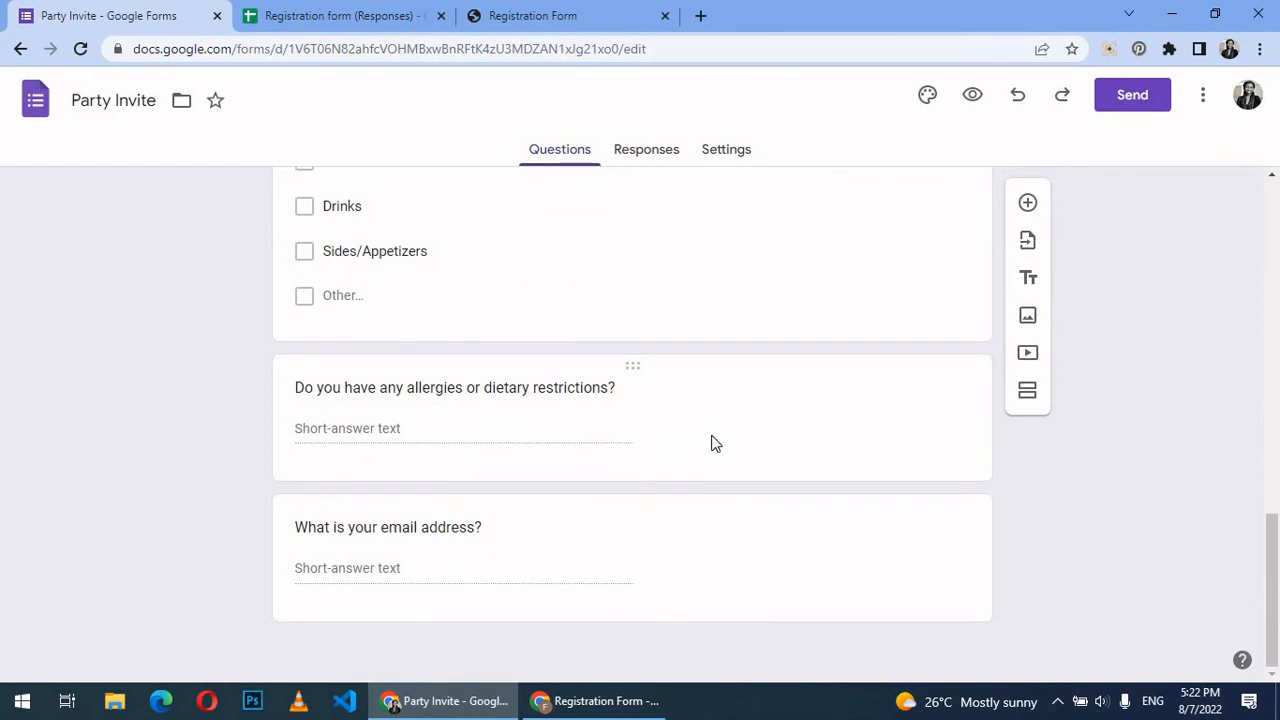
scroll(1040, 430, up, 4)
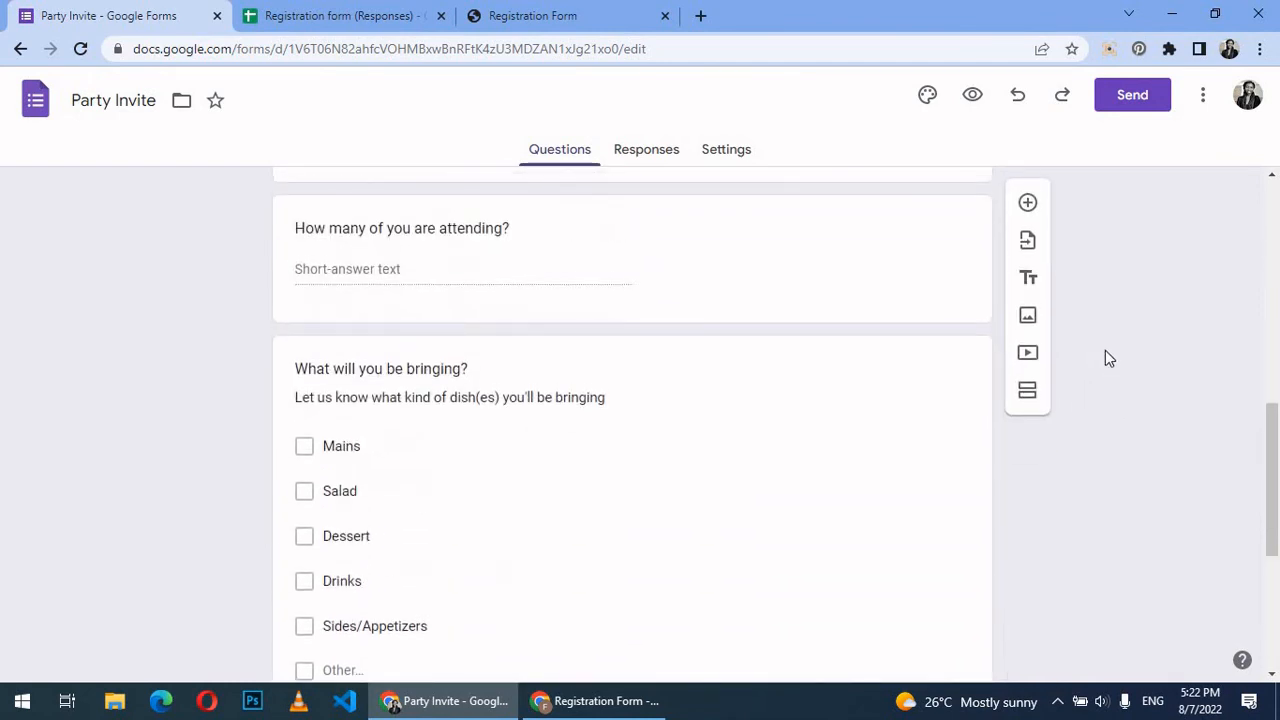
scroll(988, 346, up, 8)
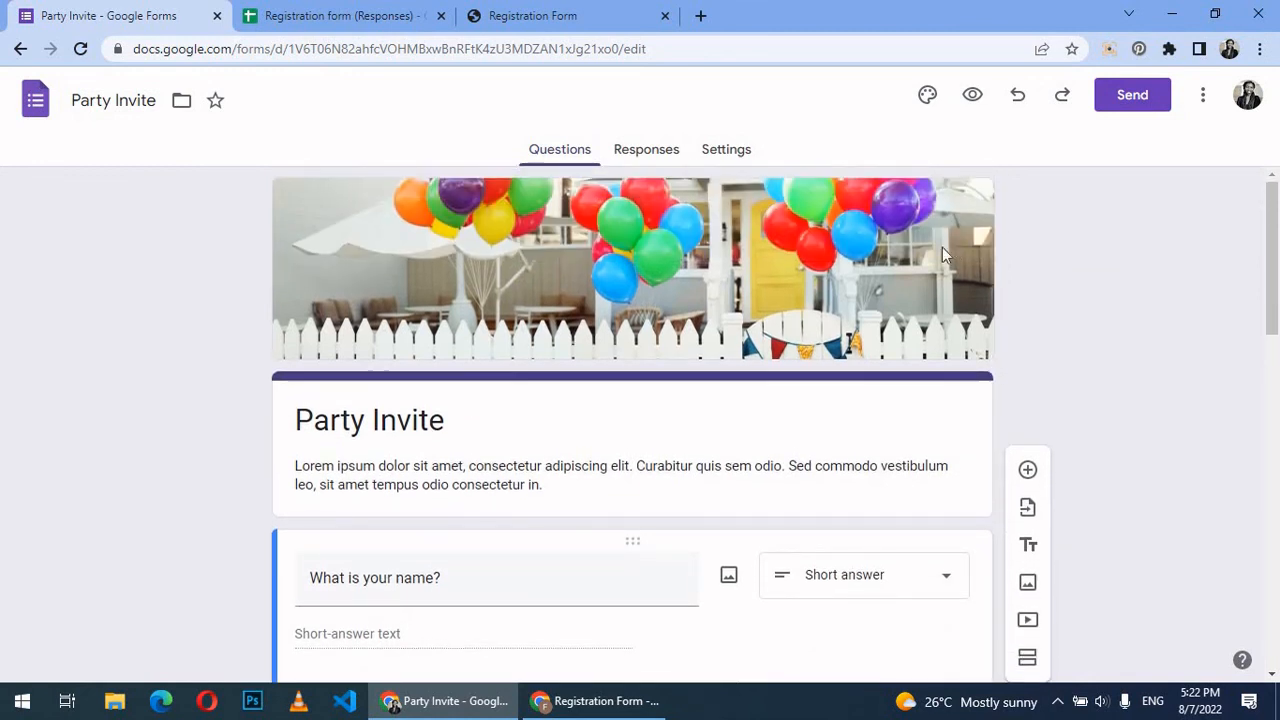
click(927, 94)
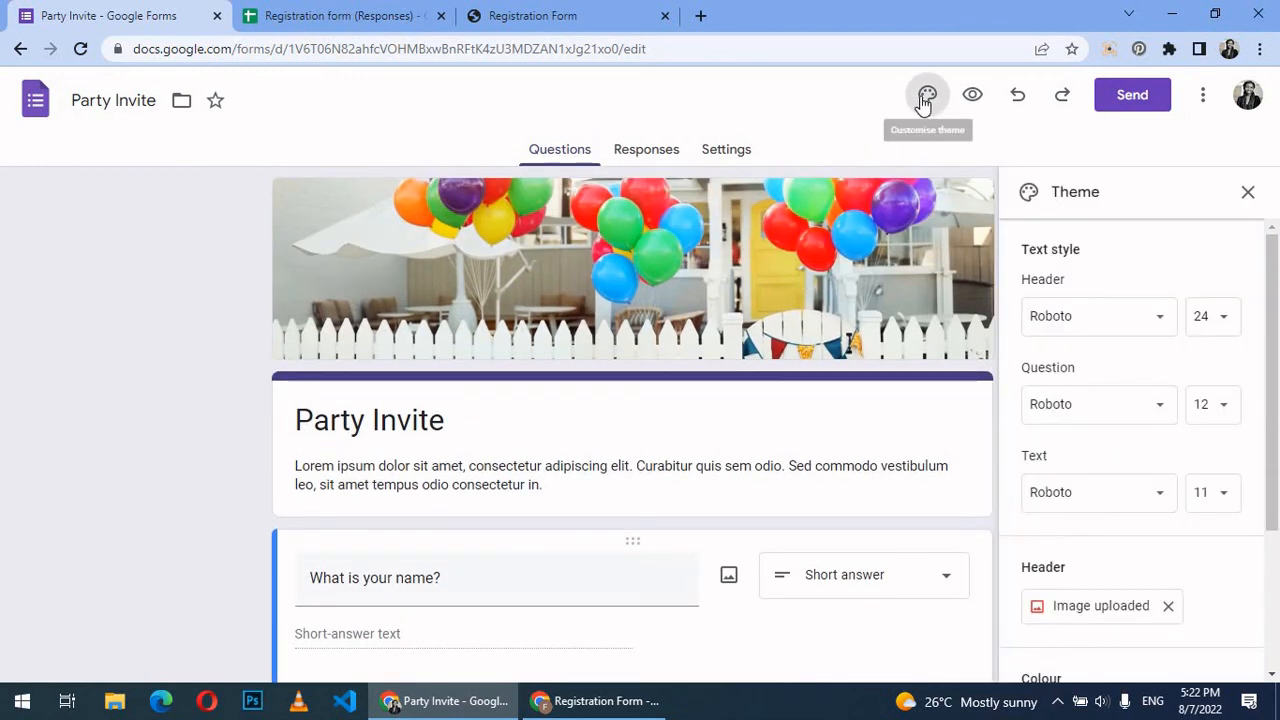
scroll(1070, 540, down, 2)
click(1069, 536)
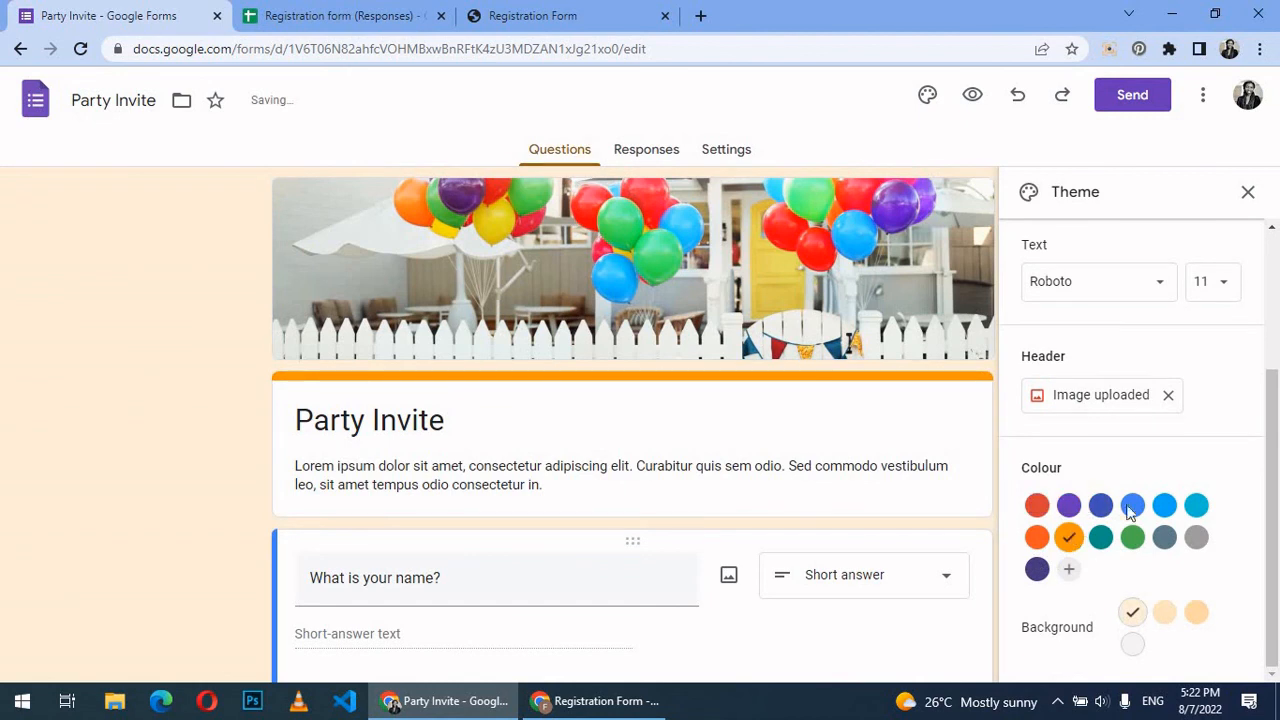
click(1133, 538)
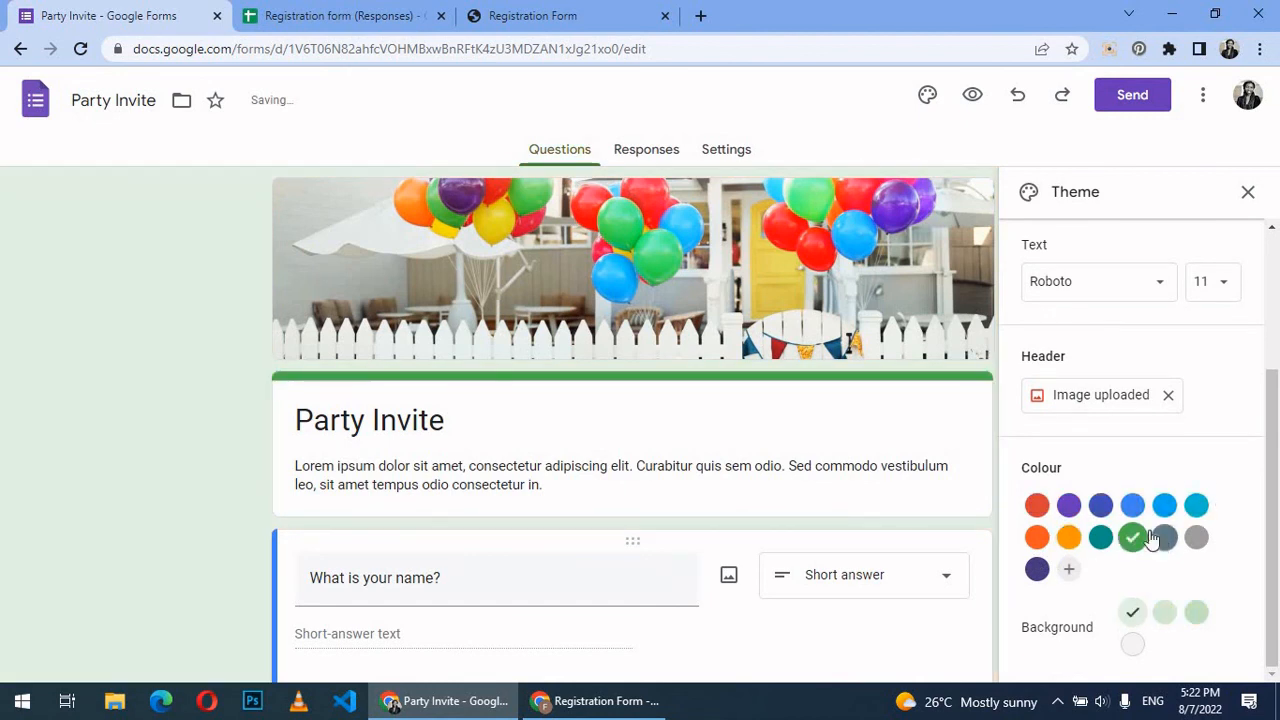
click(1164, 538)
click(1070, 539)
Step: Try Pacifico for the theme's text font, set it to Comfortaa instead, and close the theme options
click(1105, 283)
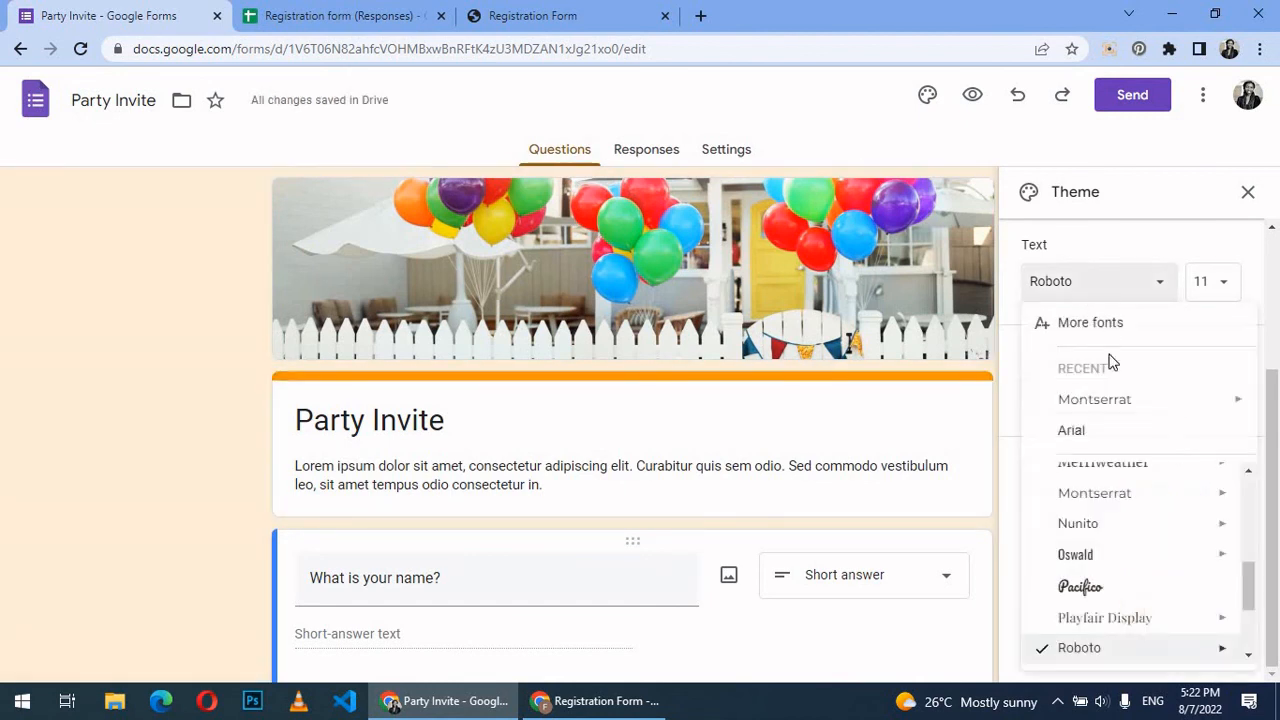
click(1102, 603)
click(1098, 281)
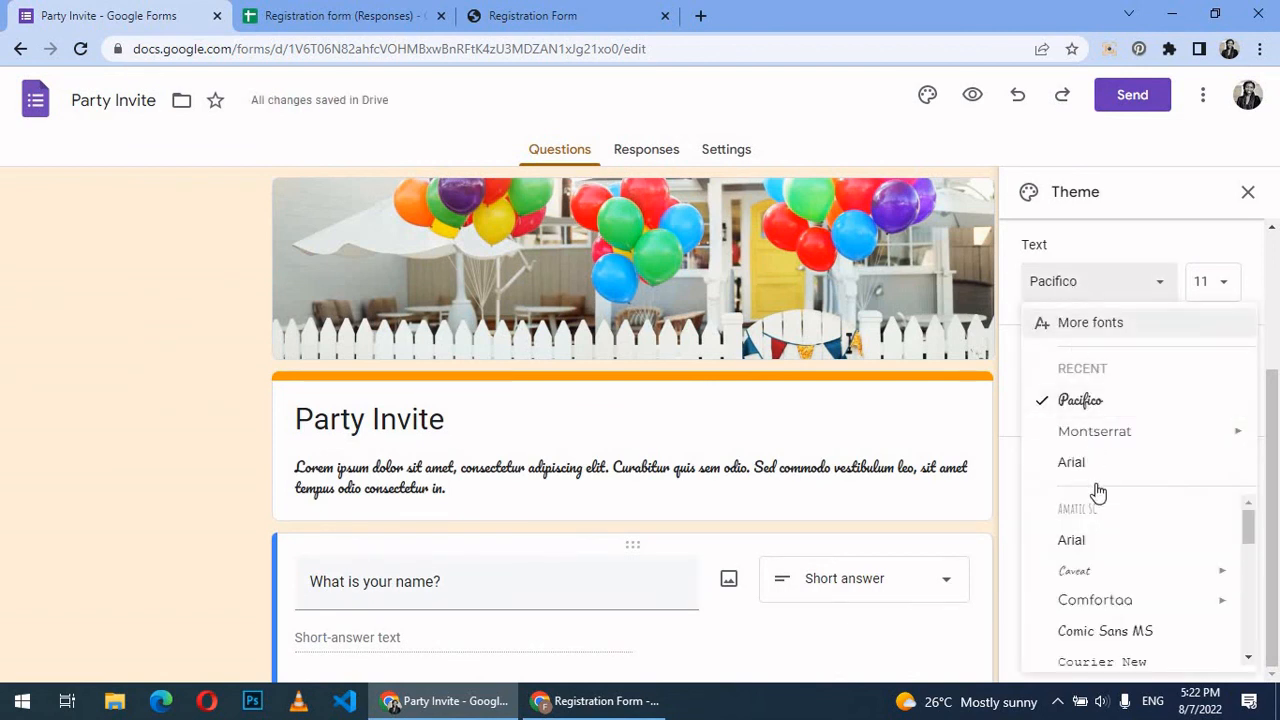
click(1106, 602)
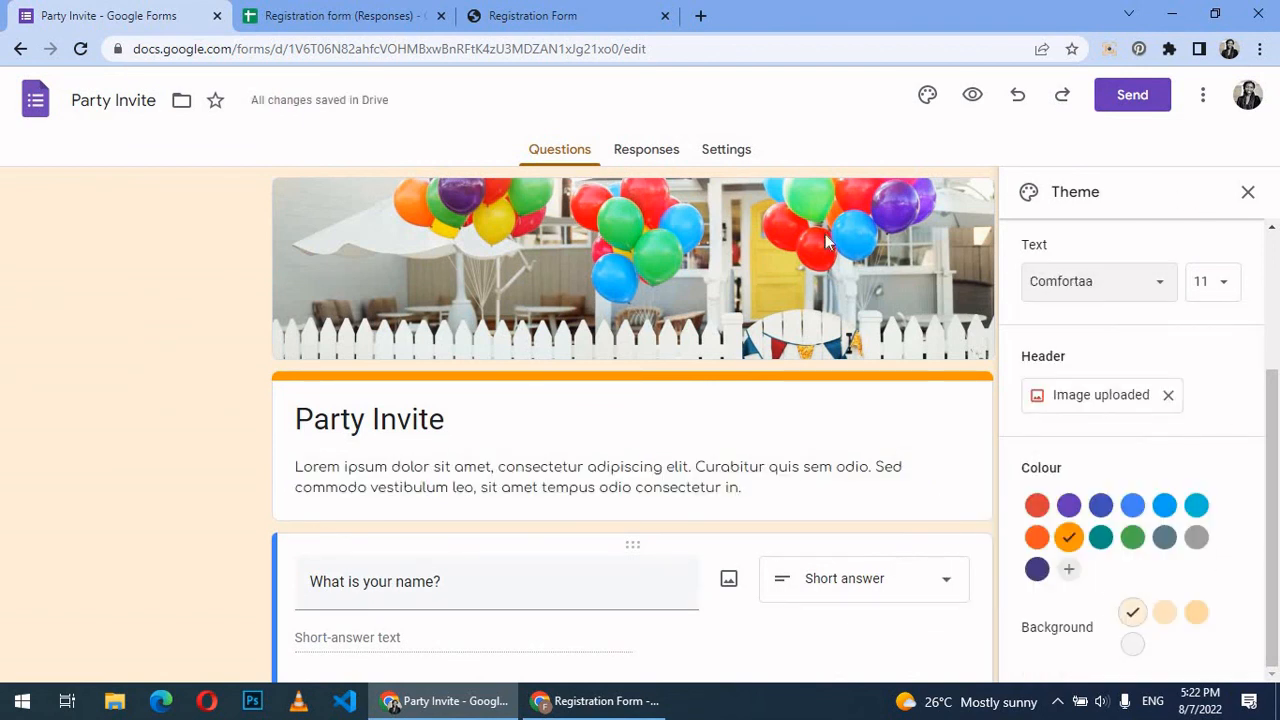
click(1248, 191)
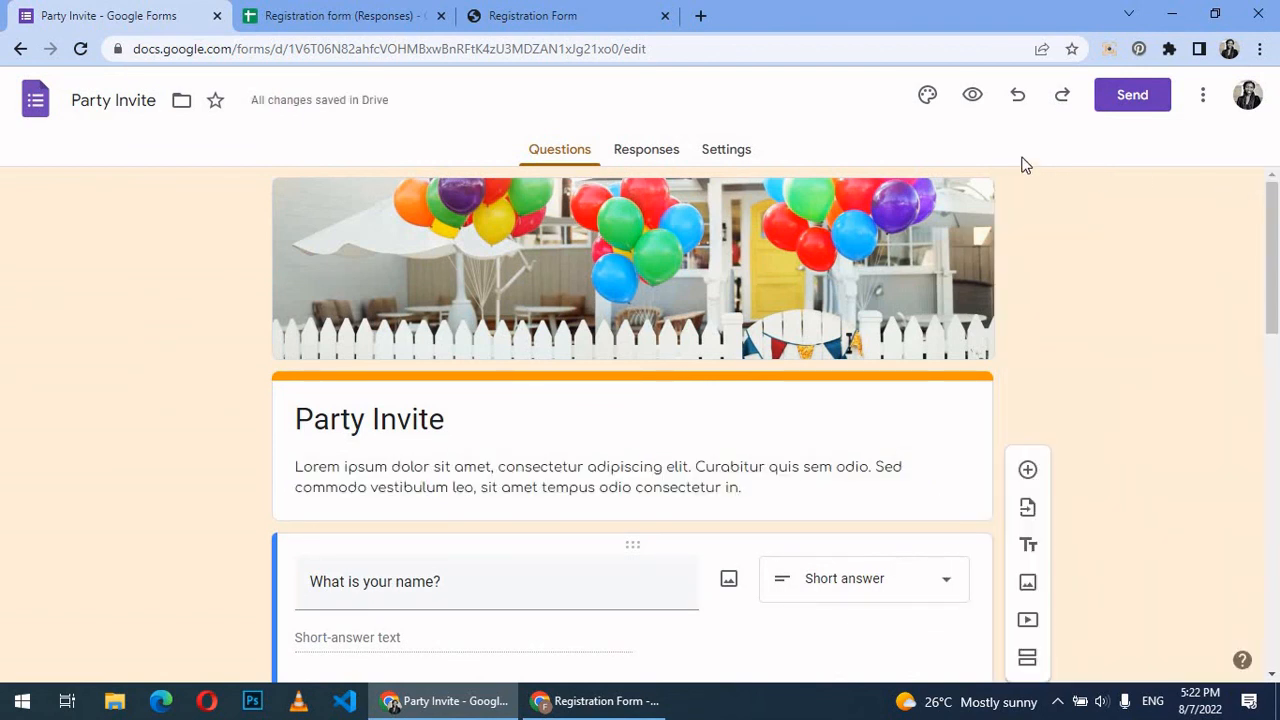
Step: Preview the Party Invite form as respondents see it, look through its questions and return to the editor
click(970, 96)
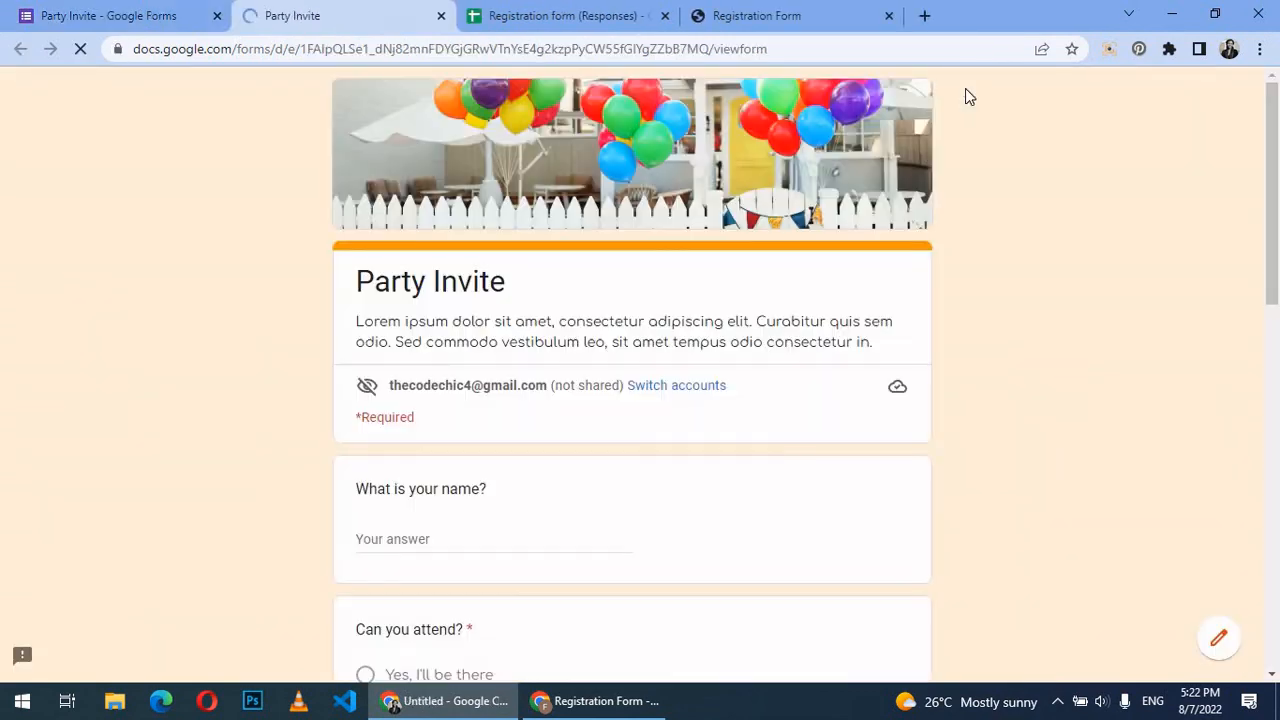
scroll(686, 300, down, 10)
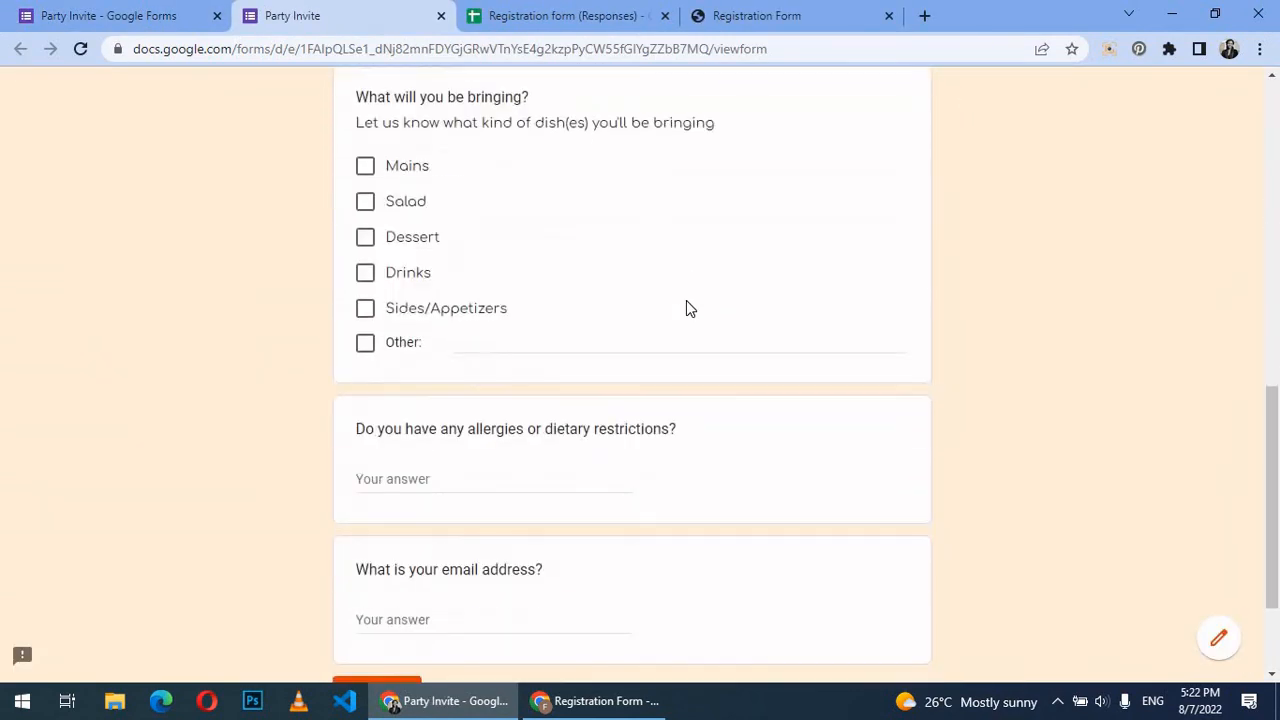
scroll(640, 245, up, 5)
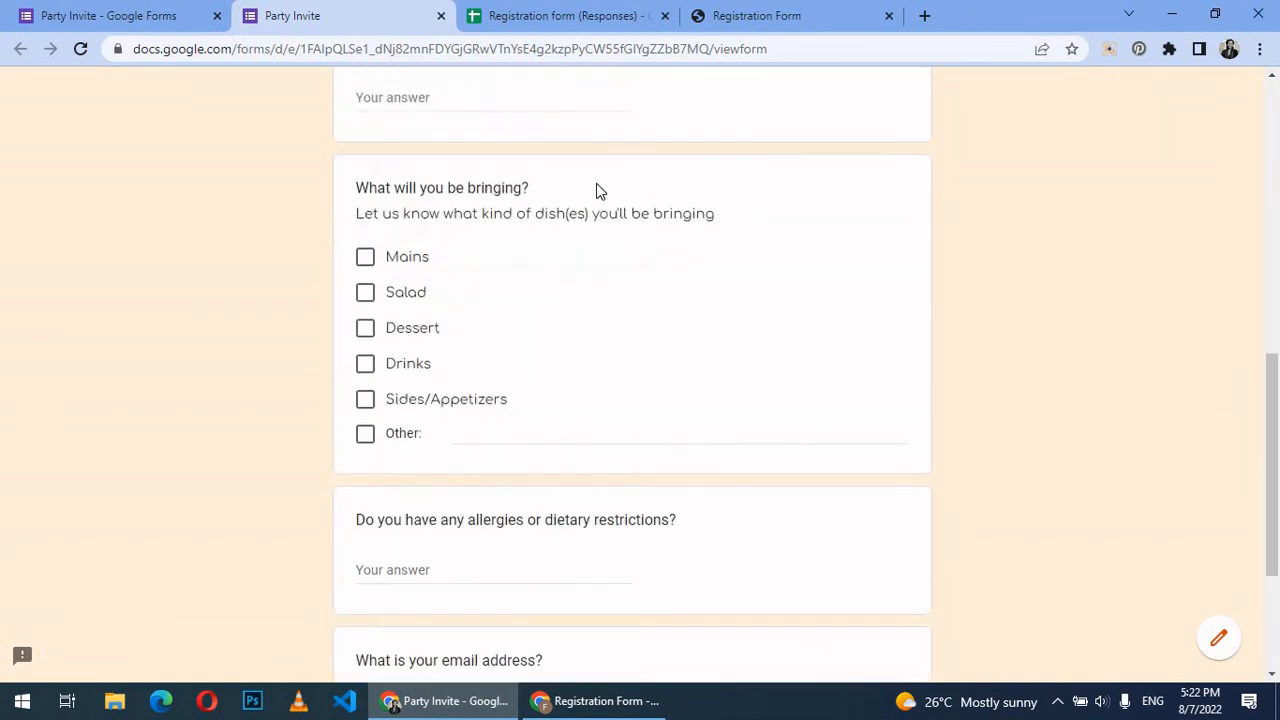
click(145, 10)
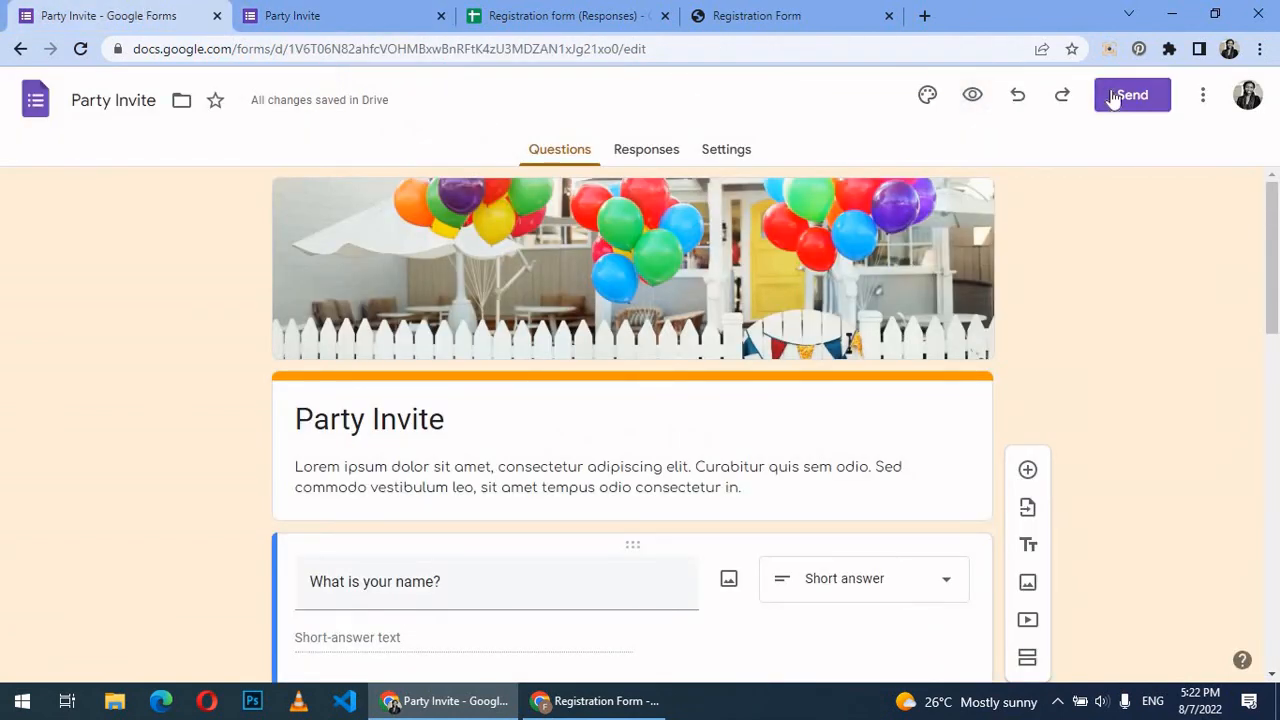
Step: Copy a shortened link for sharing the Party Invite form and close the sending options
click(1108, 96)
click(563, 240)
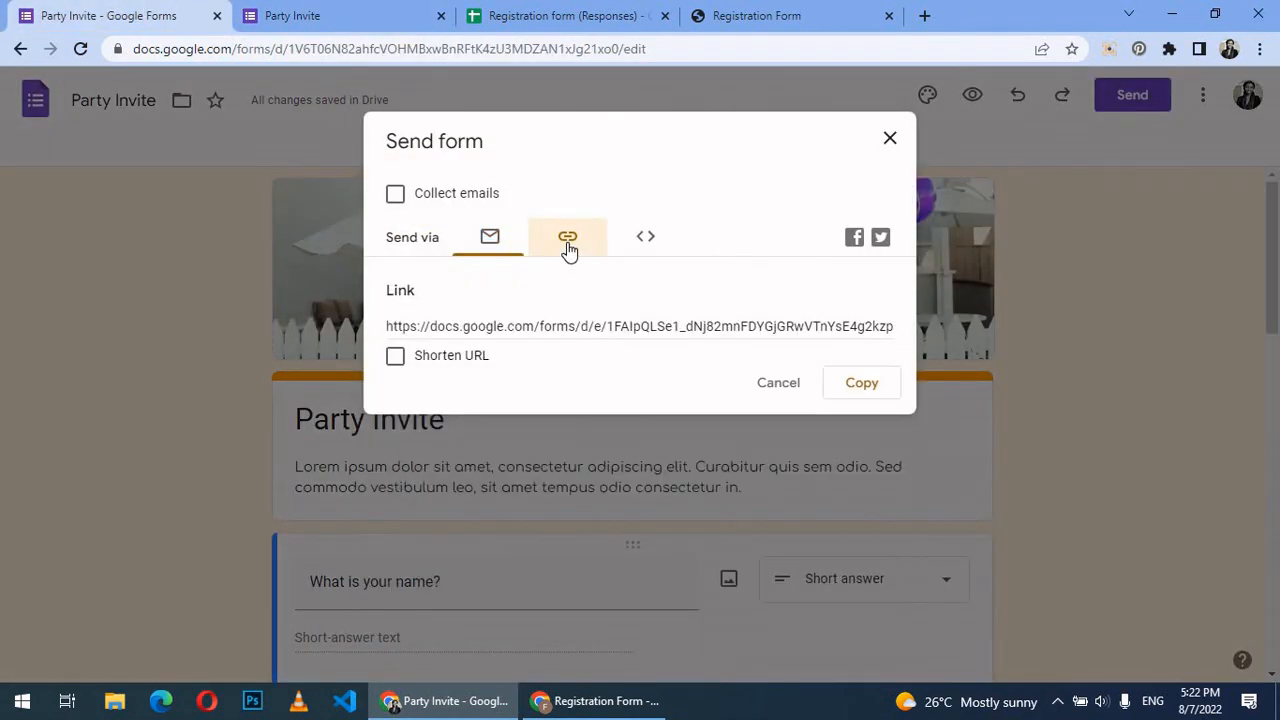
click(440, 358)
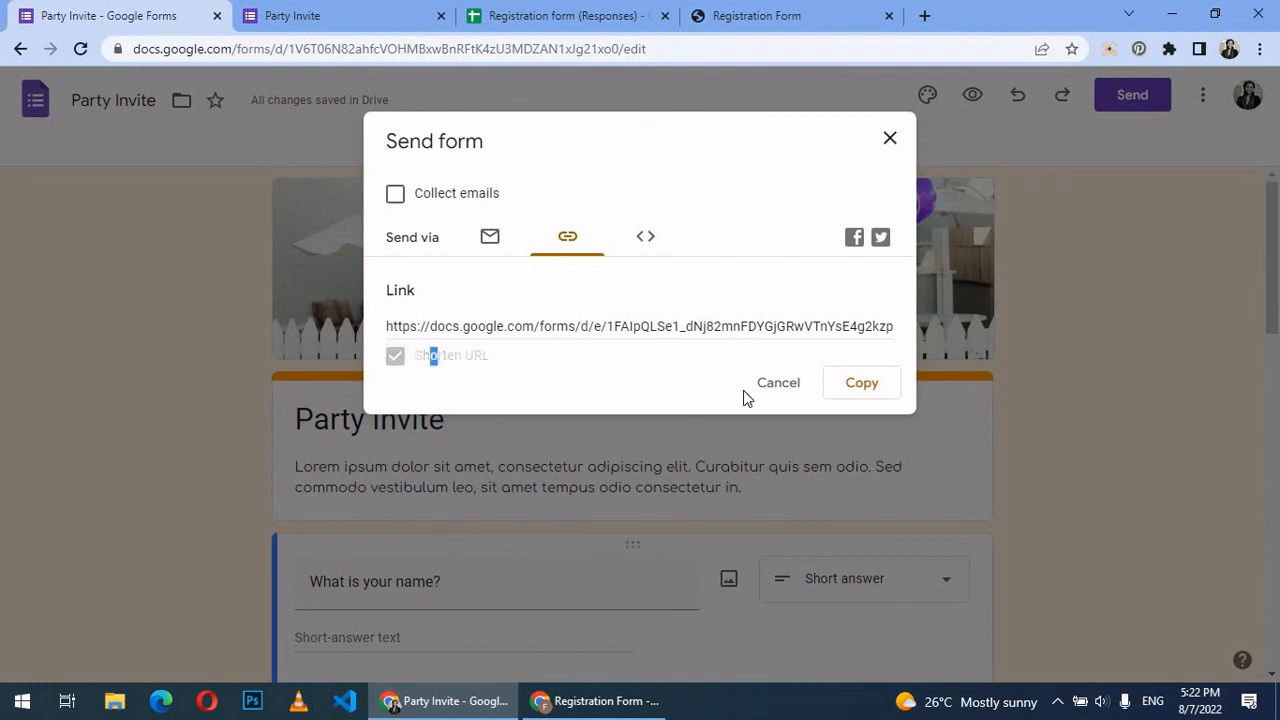
click(860, 385)
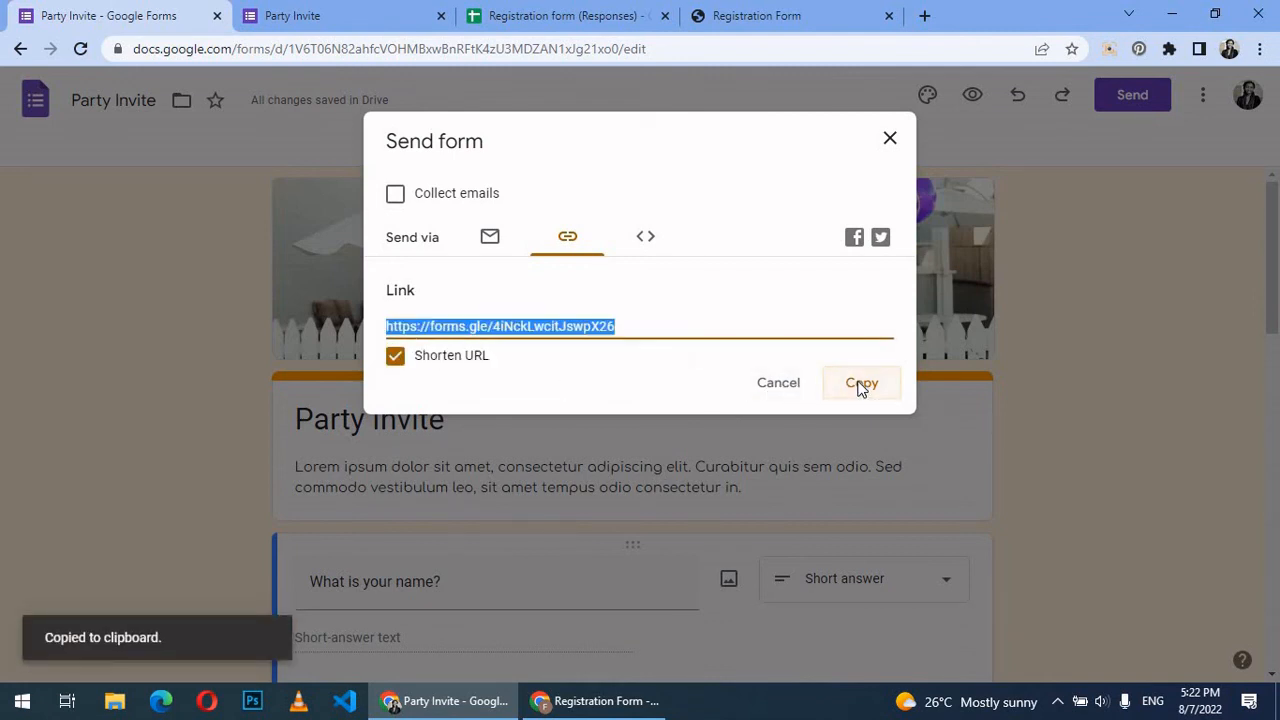
click(889, 138)
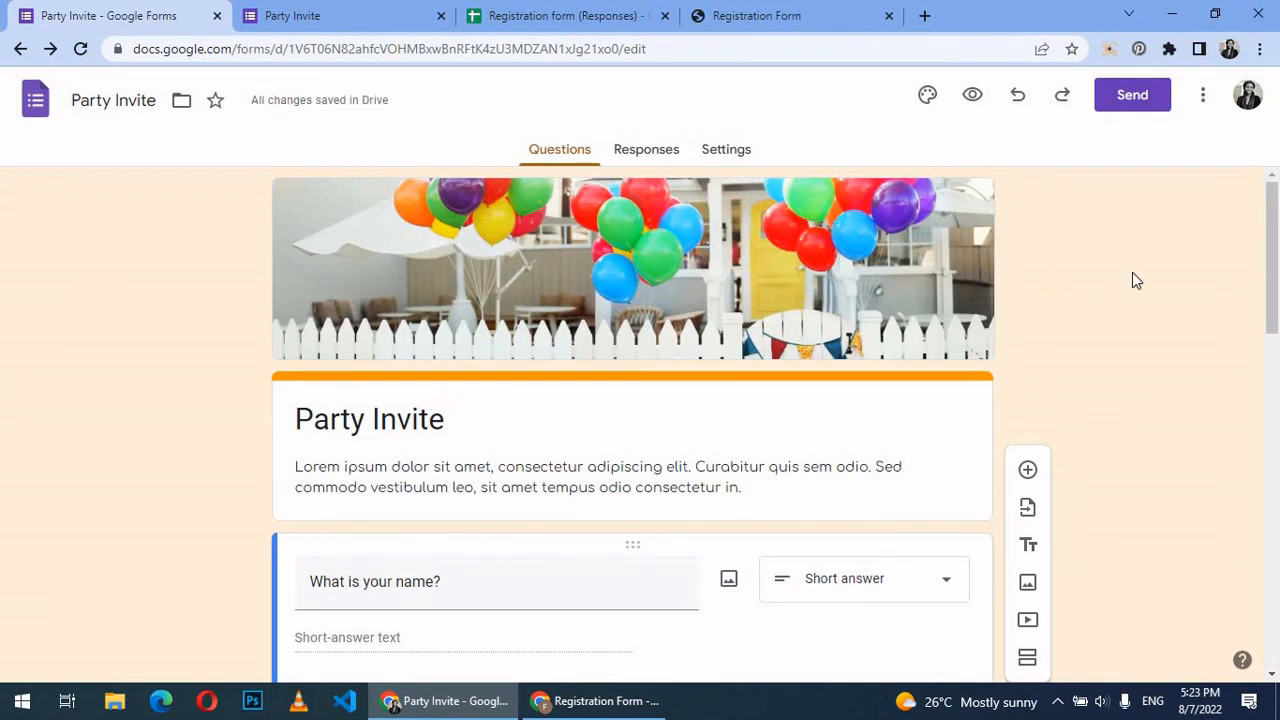
scroll(1133, 280, down, 1)
scroll(1133, 280, up, 1)
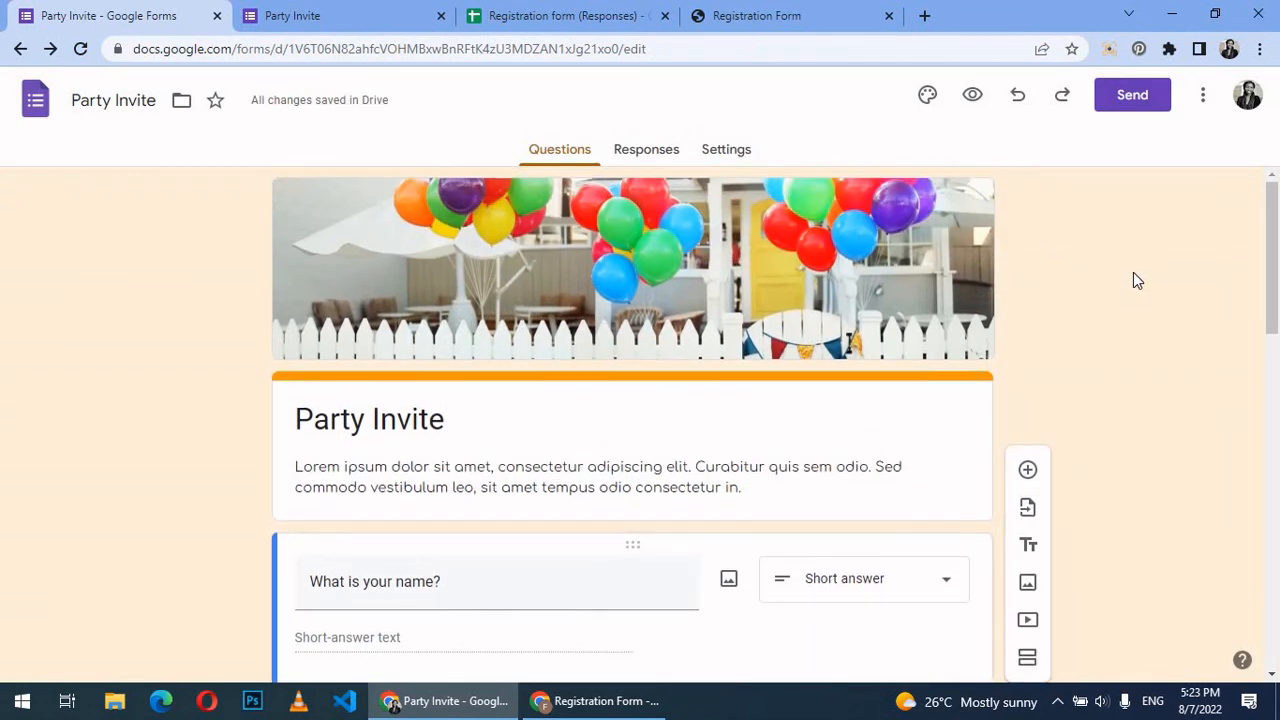